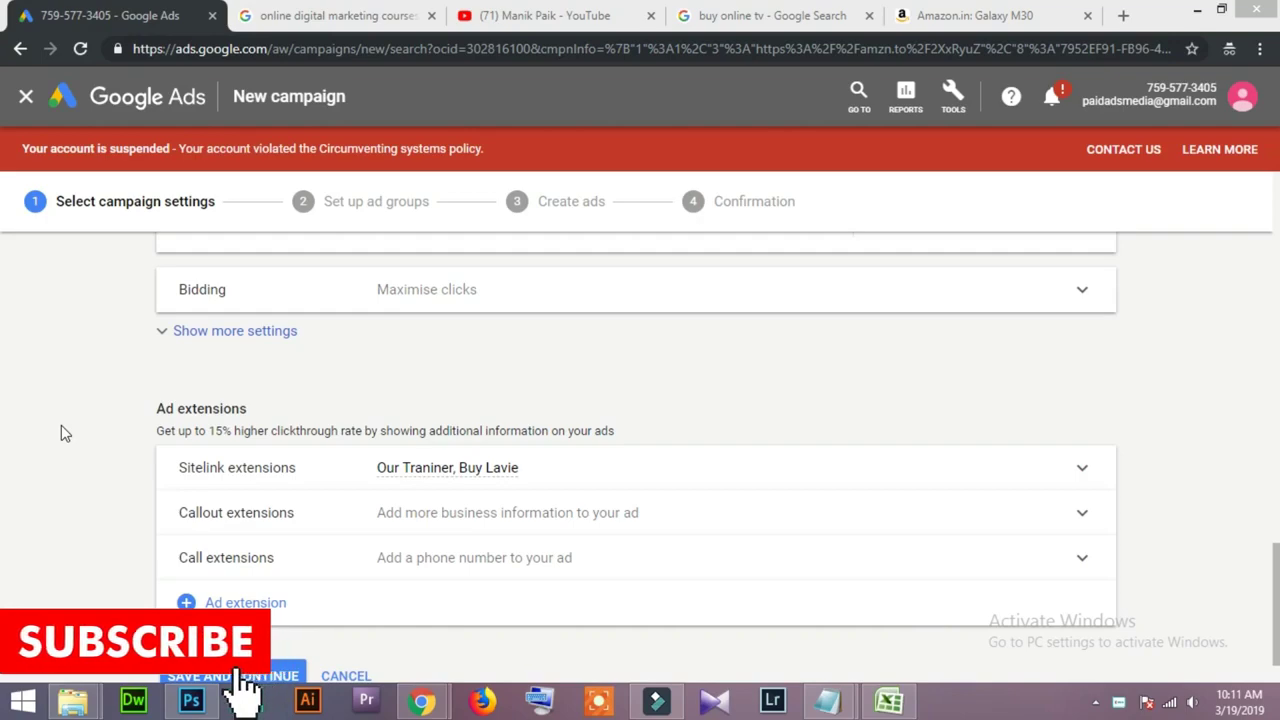
Examine the sitelinks and their descriptions under the ads in the "online digital marketing courses" and "buy online tv" search results
click(262, 10)
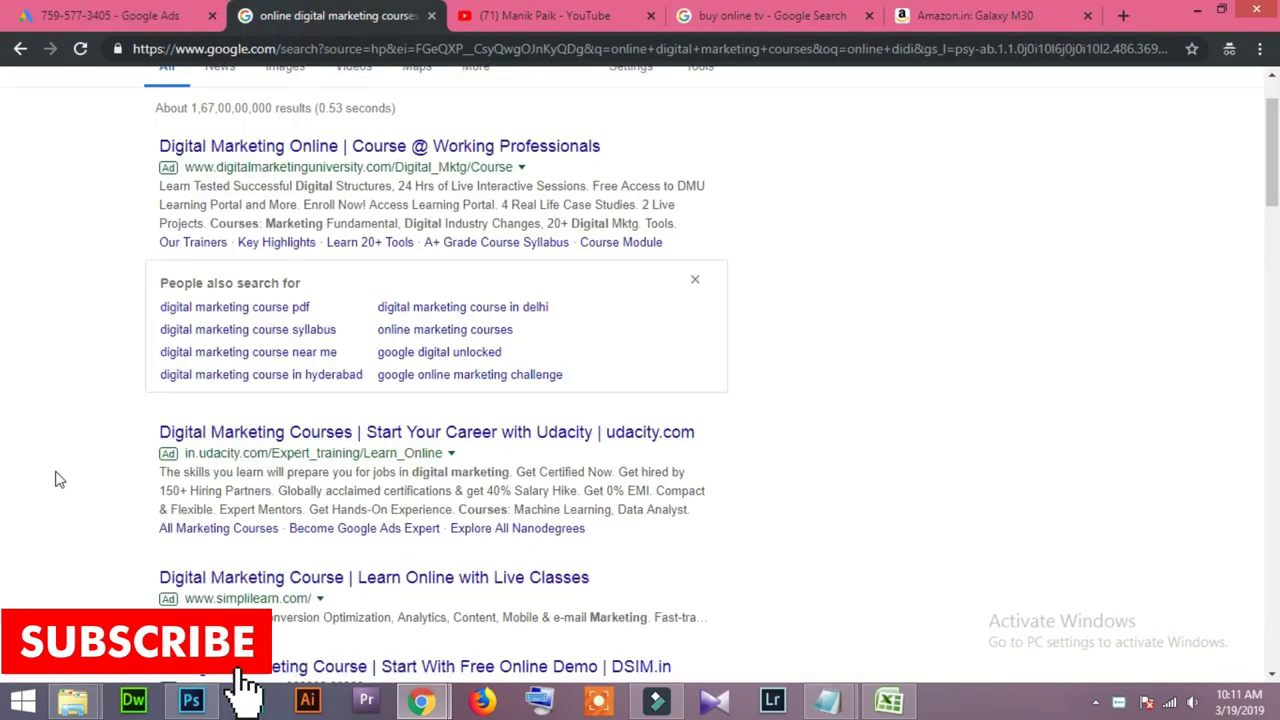
scroll(57, 478, up, 1)
scroll(57, 478, down, 3)
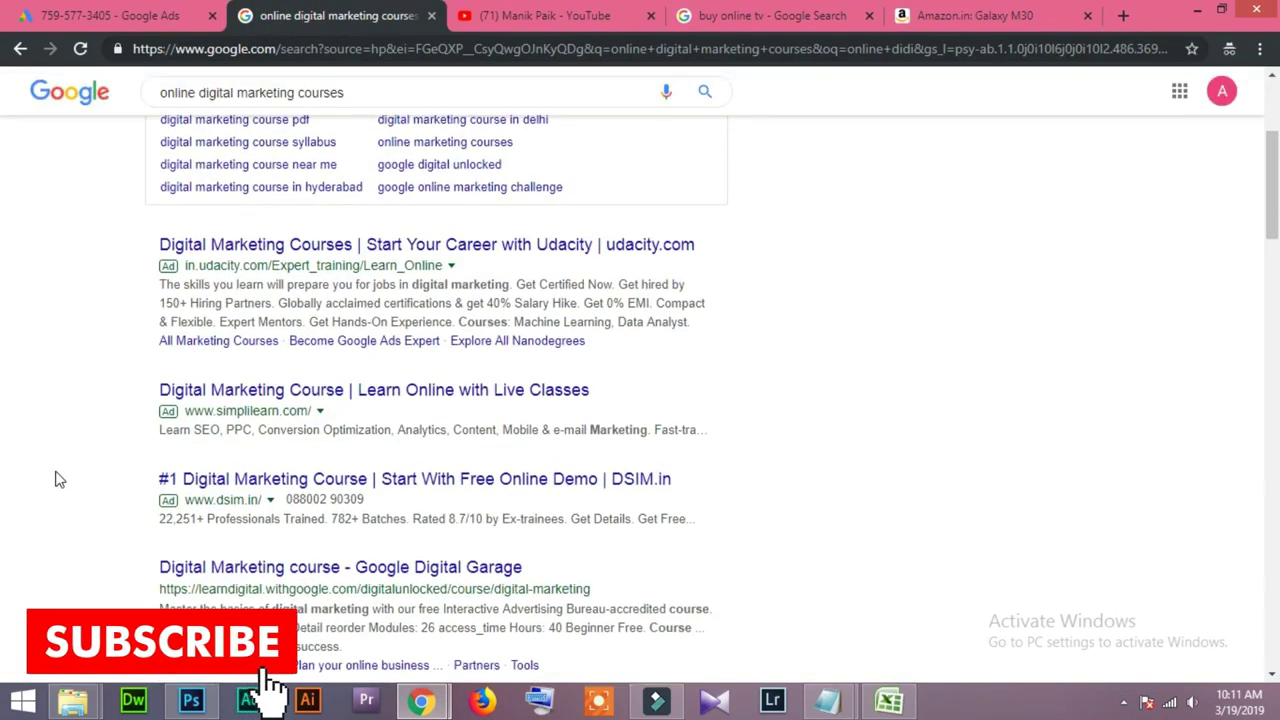
scroll(130, 385, up, 1)
click(770, 15)
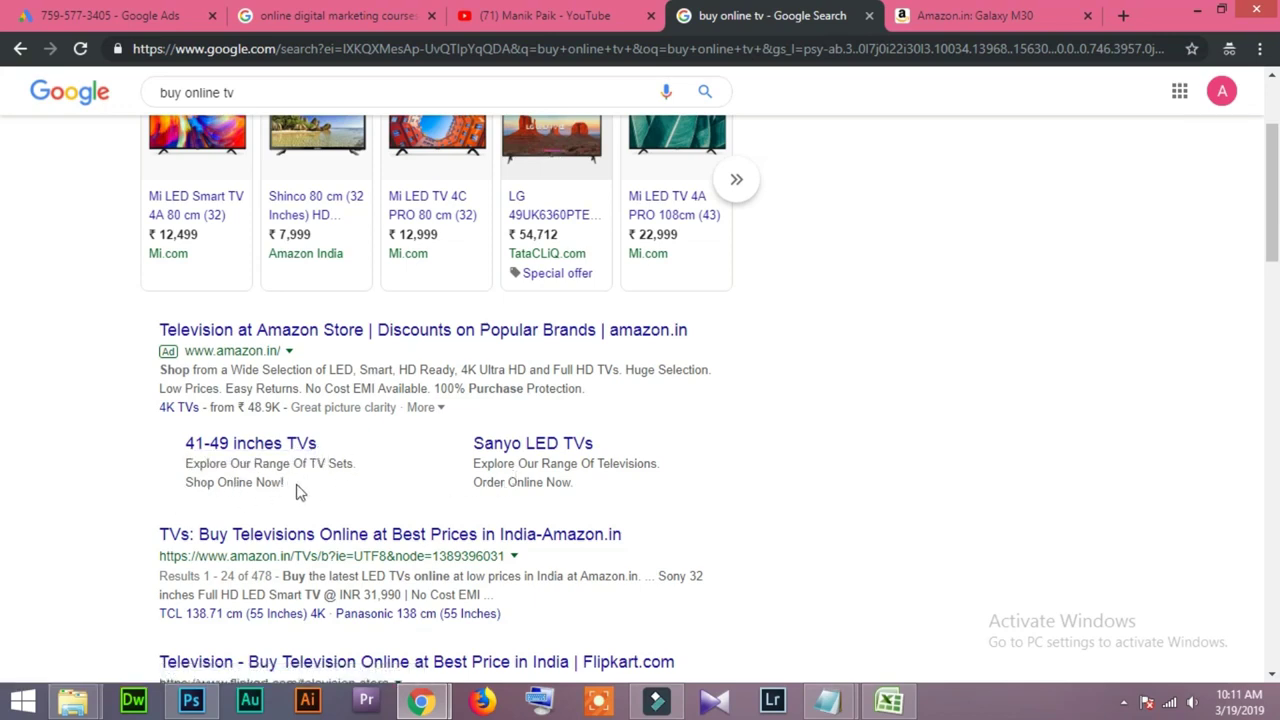
drag(289, 483, 188, 466)
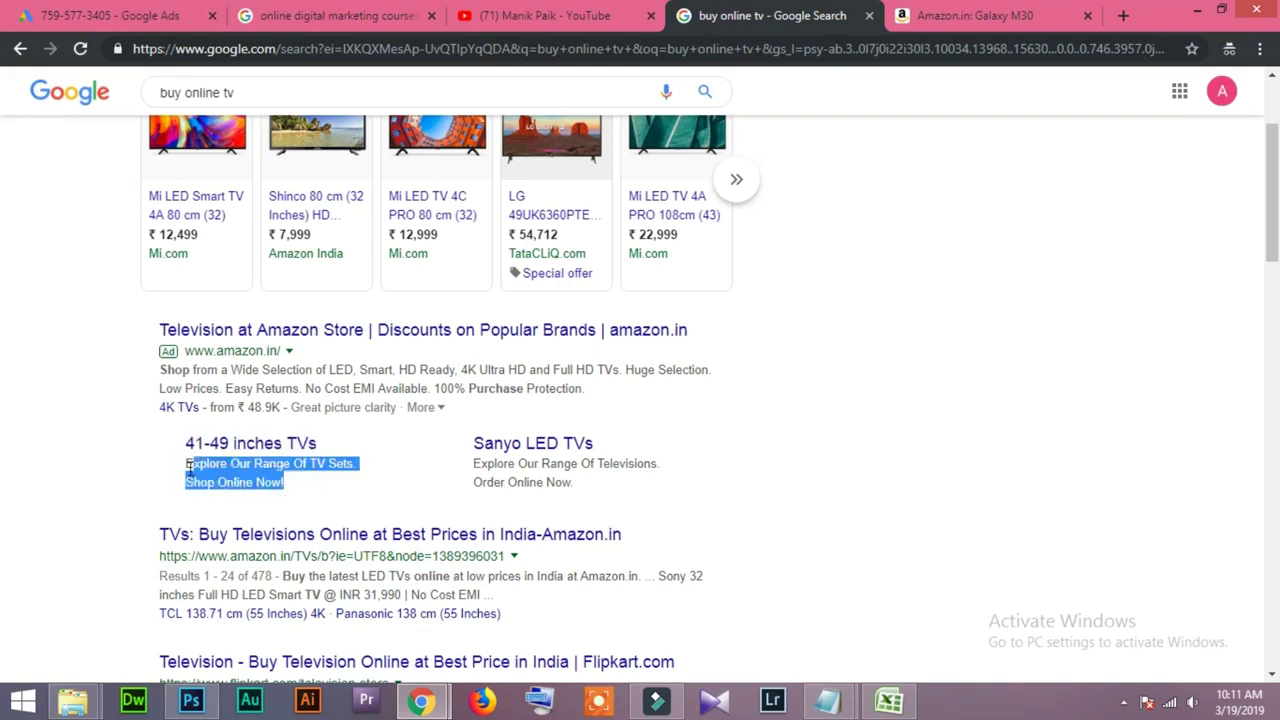
click(112, 488)
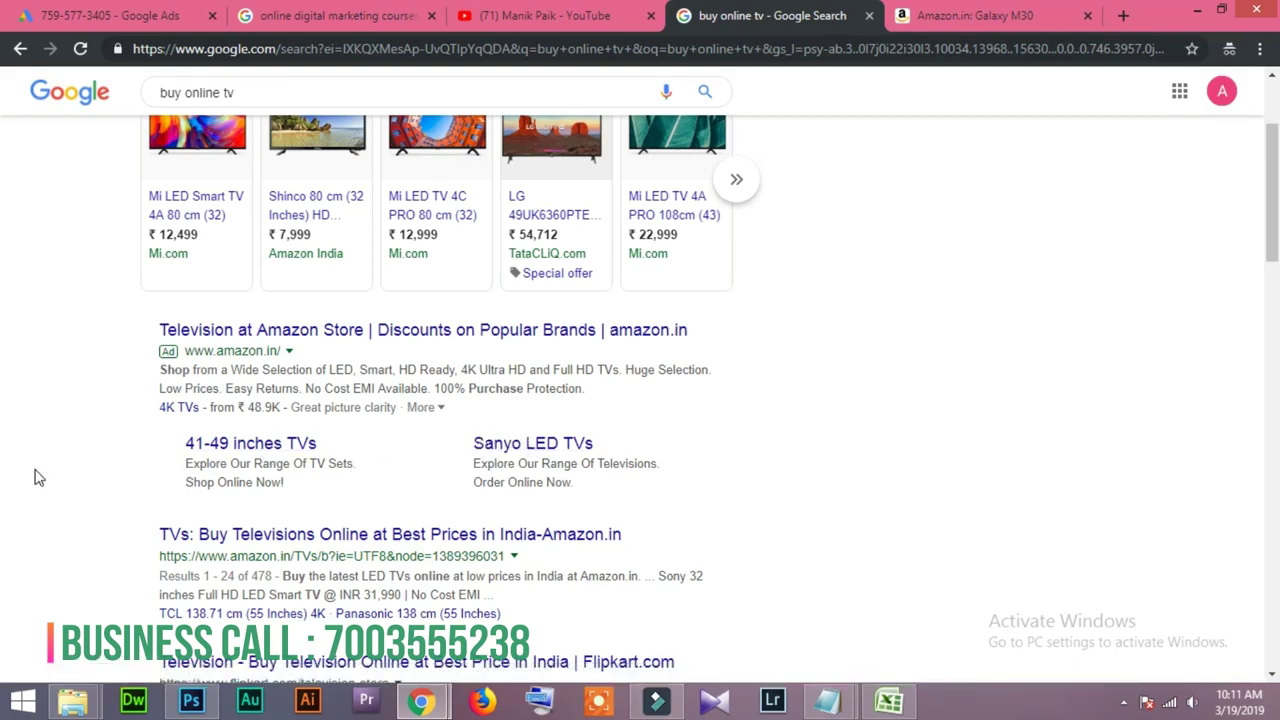
Expand the new campaign's sitelink extensions in Google Ads and start adding a new sitelink extension
key(ctrl+1)
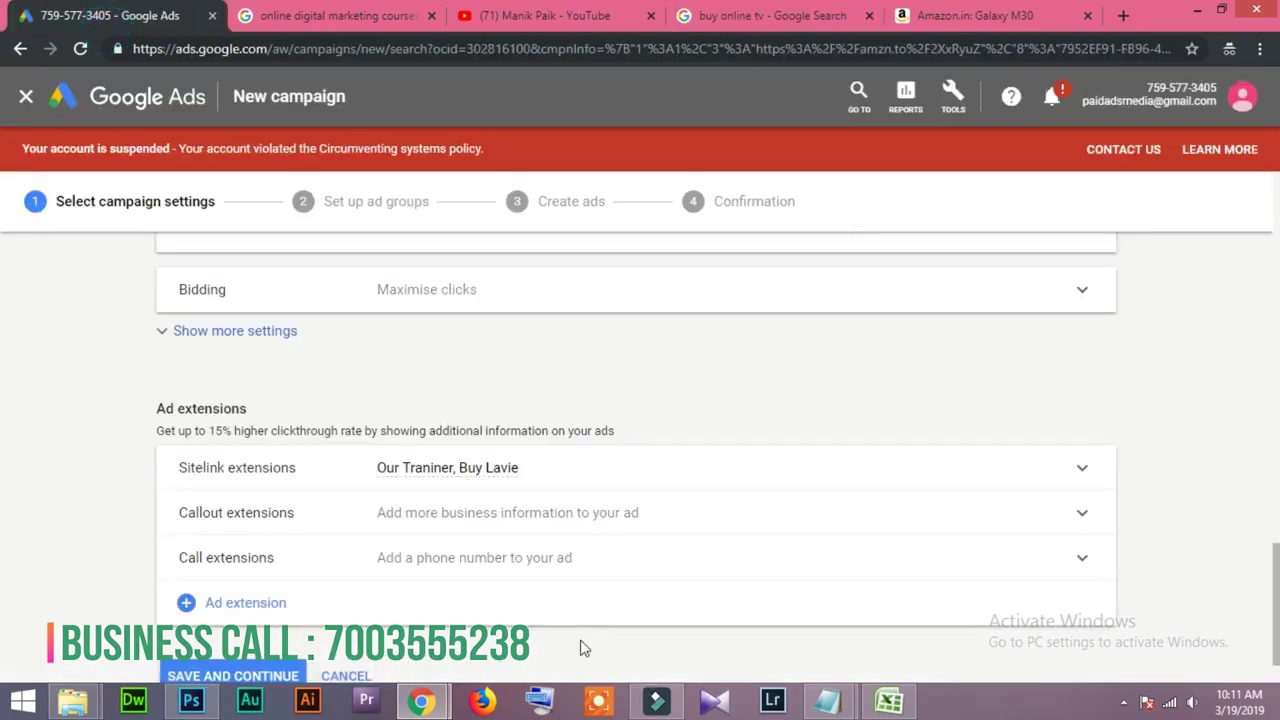
click(903, 478)
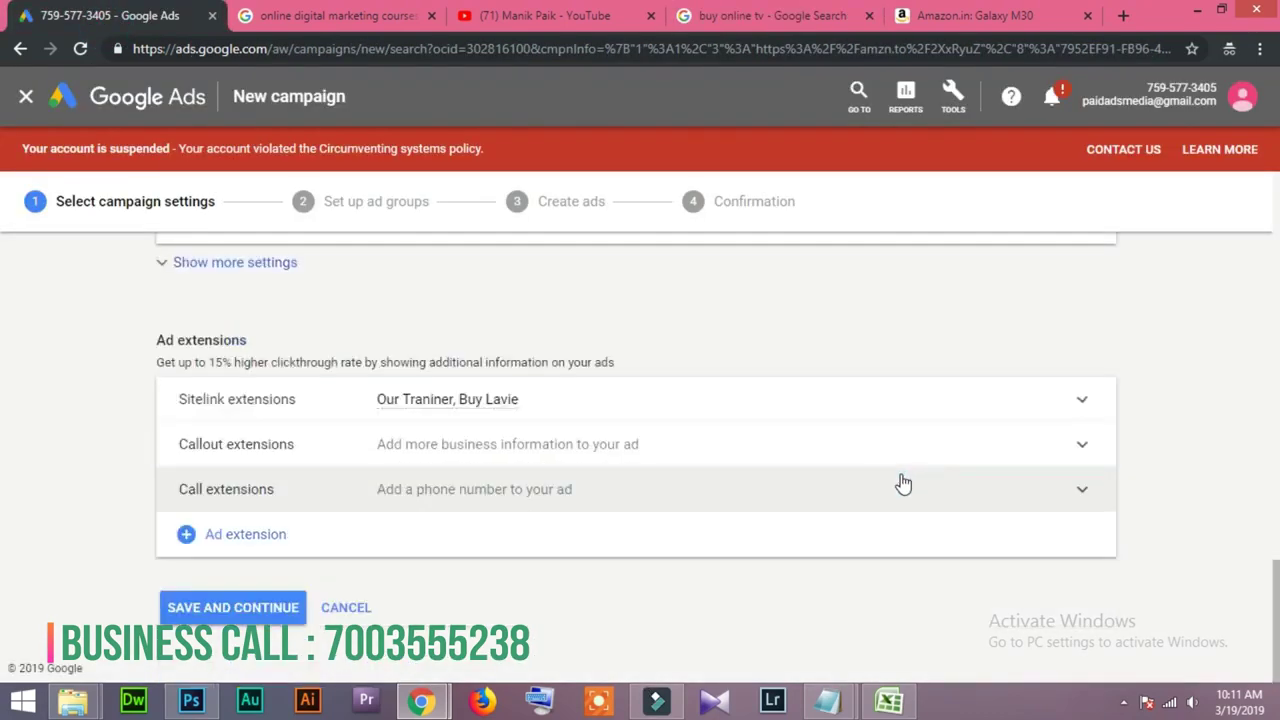
scroll(690, 515, down, 2)
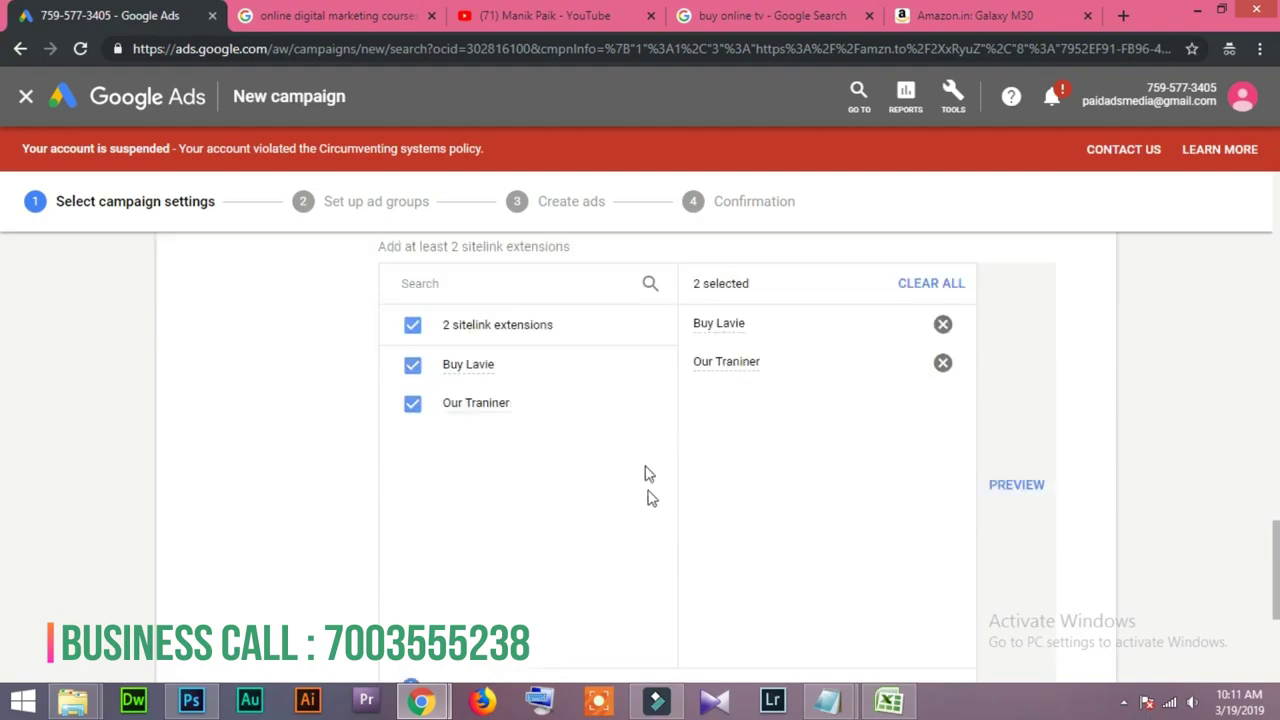
scroll(580, 453, down, 2)
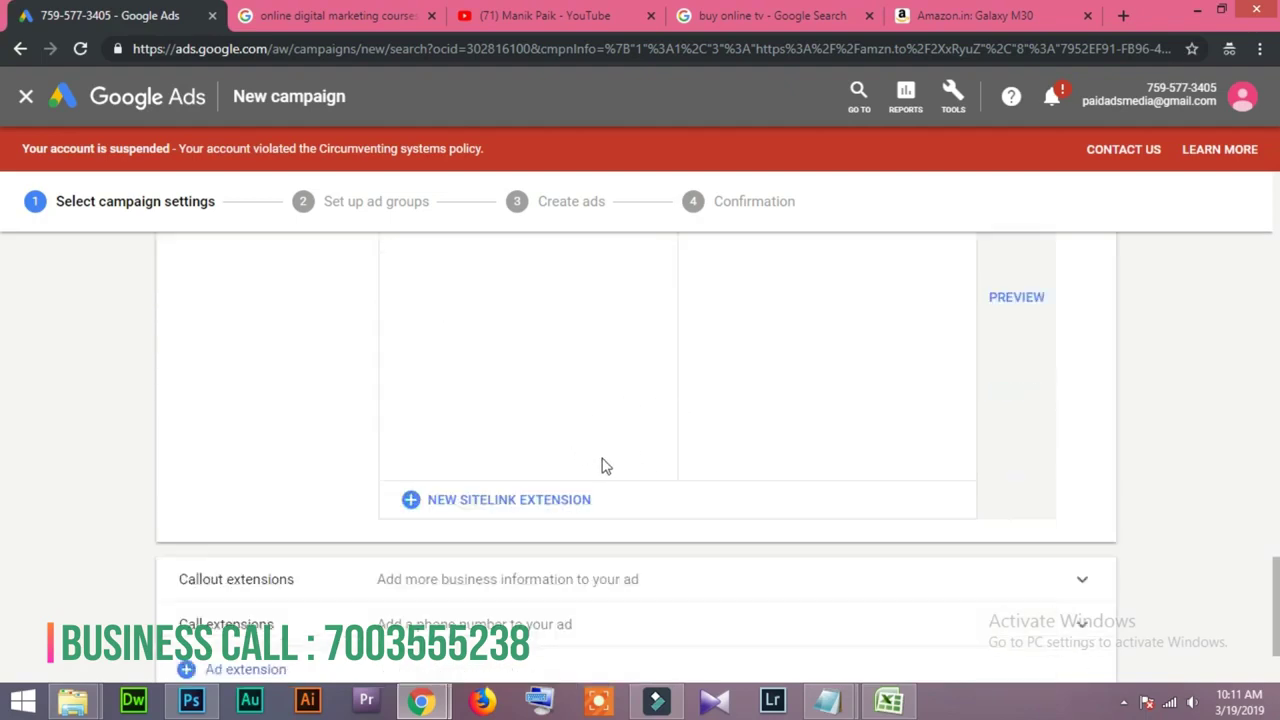
scroll(603, 472, up, 2)
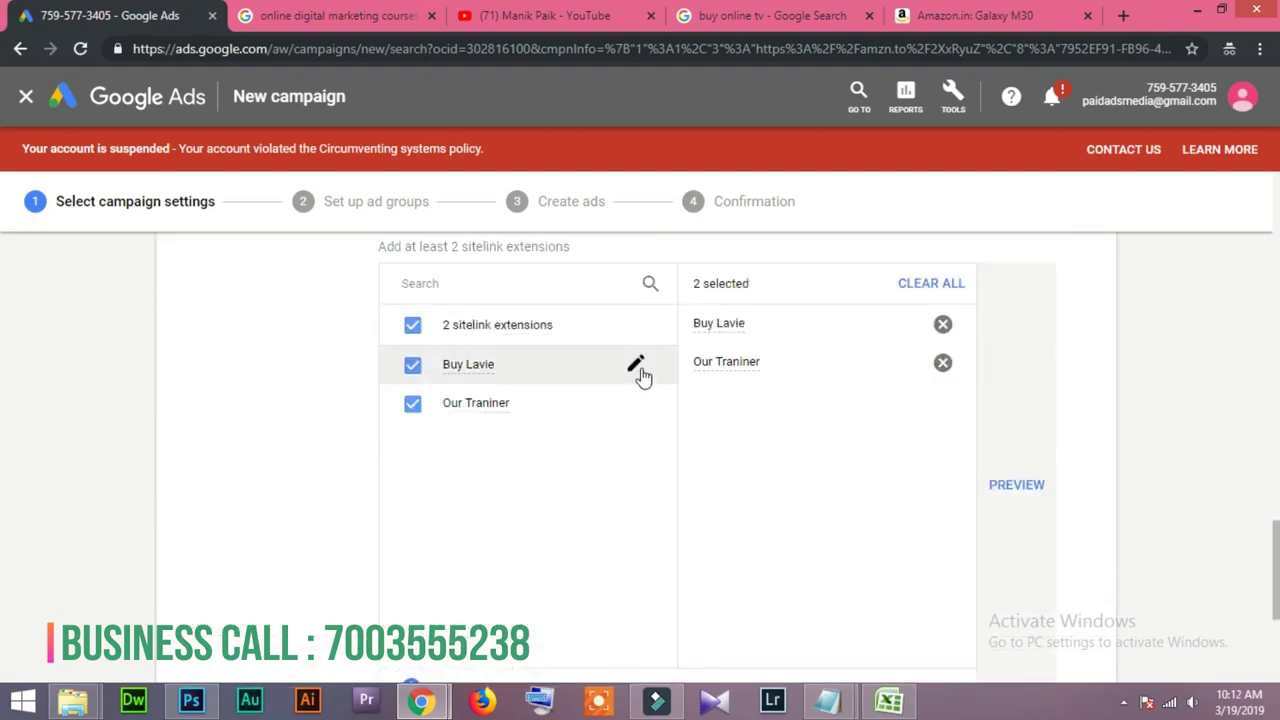
scroll(637, 370, down, 2)
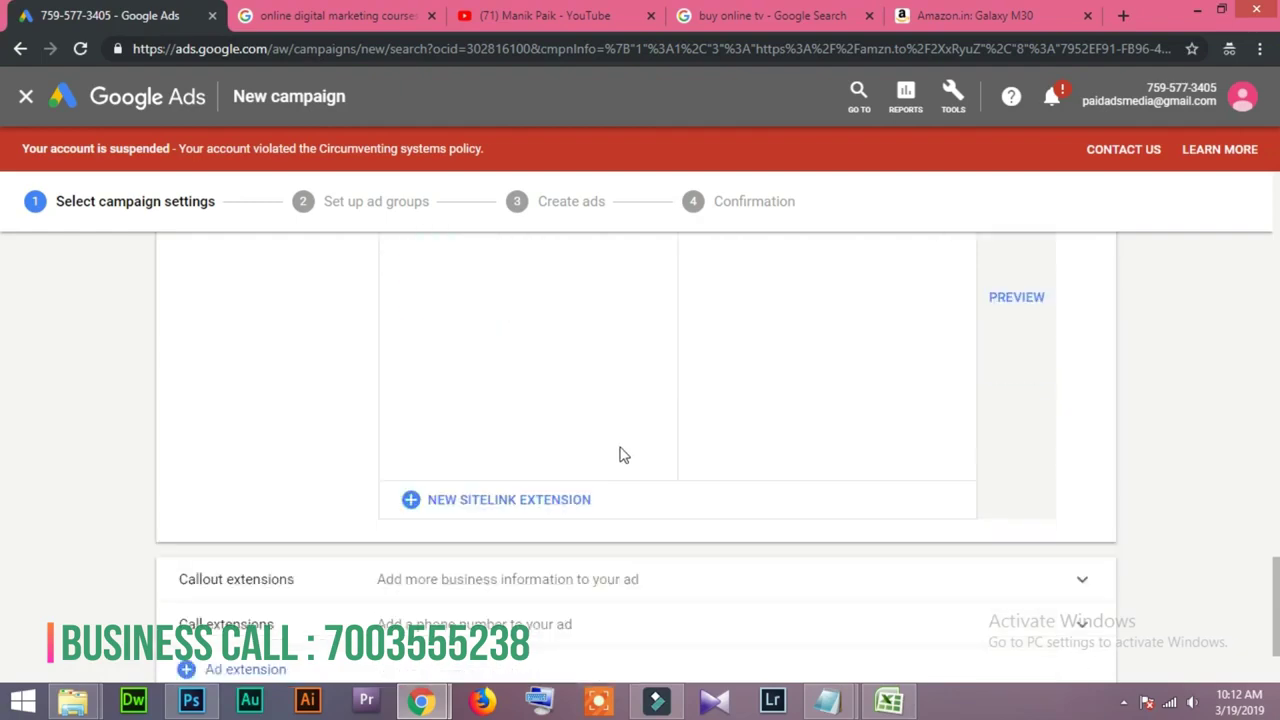
click(499, 497)
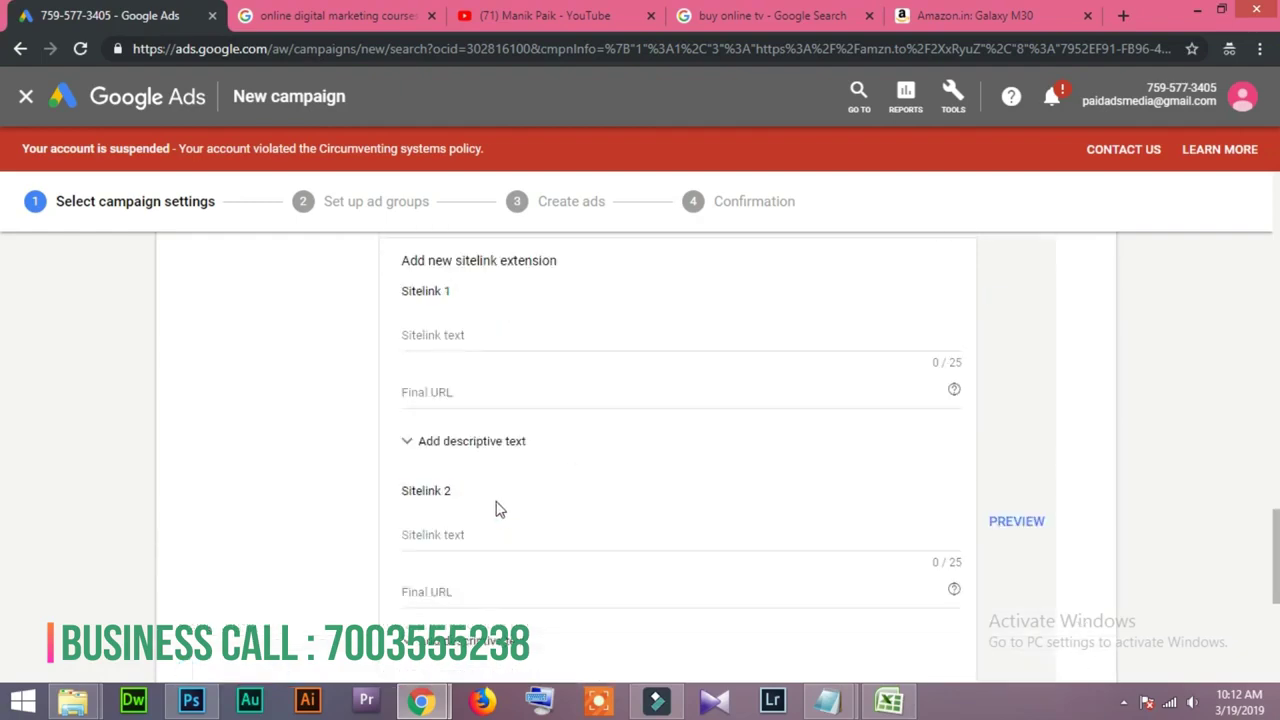
Fill the Sitelink 1 text with "41-49 inches TVs", copied from the Amazon ad in the "buy online tv" search results
click(481, 340)
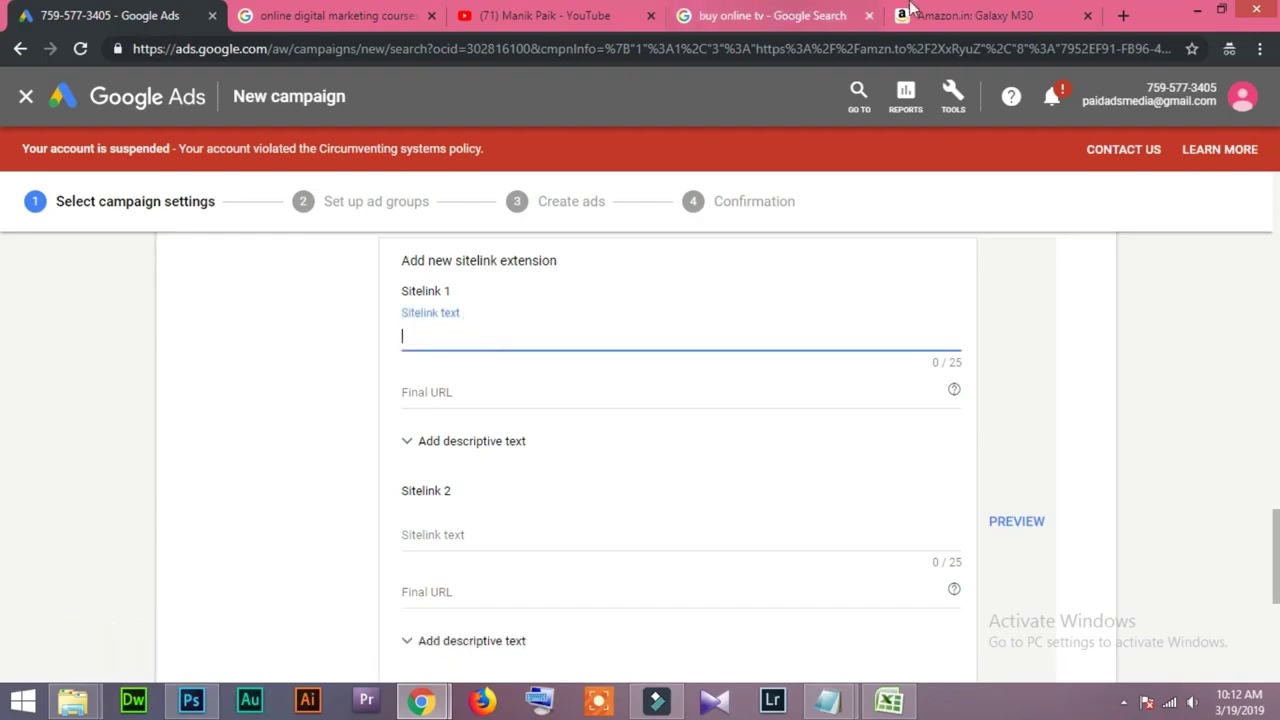
click(945, 16)
click(770, 16)
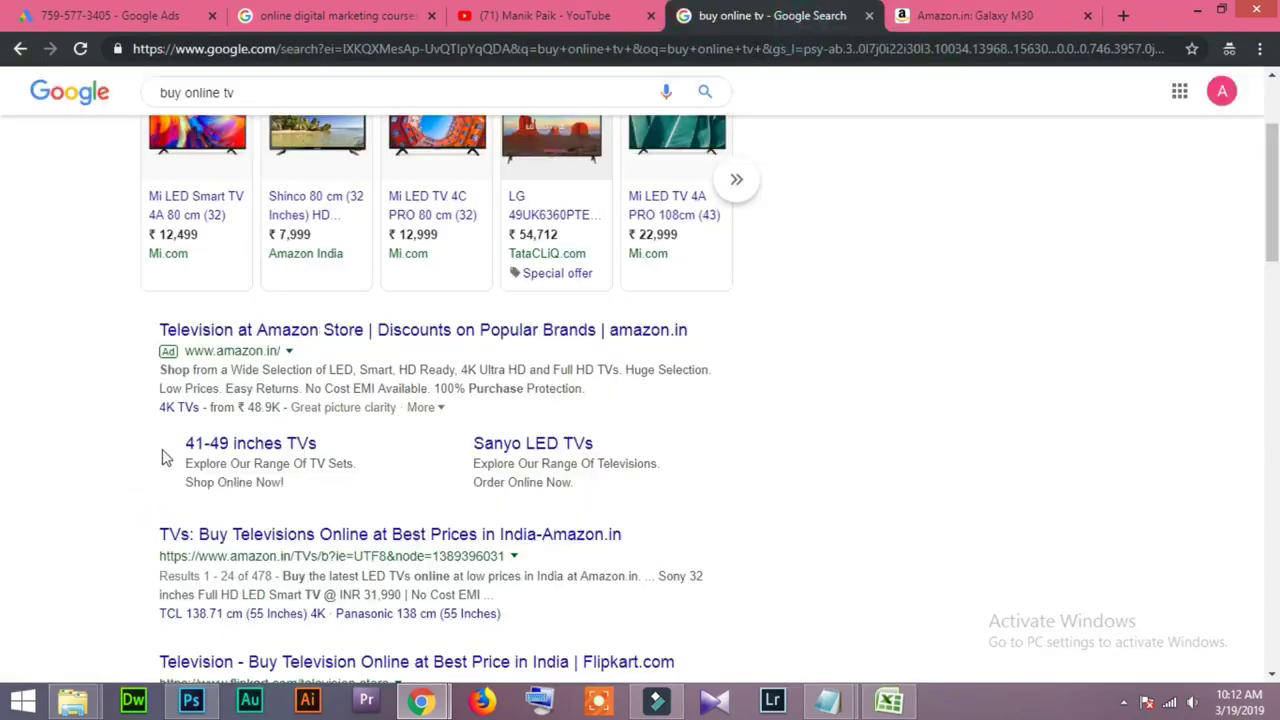
drag(175, 449, 322, 449)
key(ctrl+c)
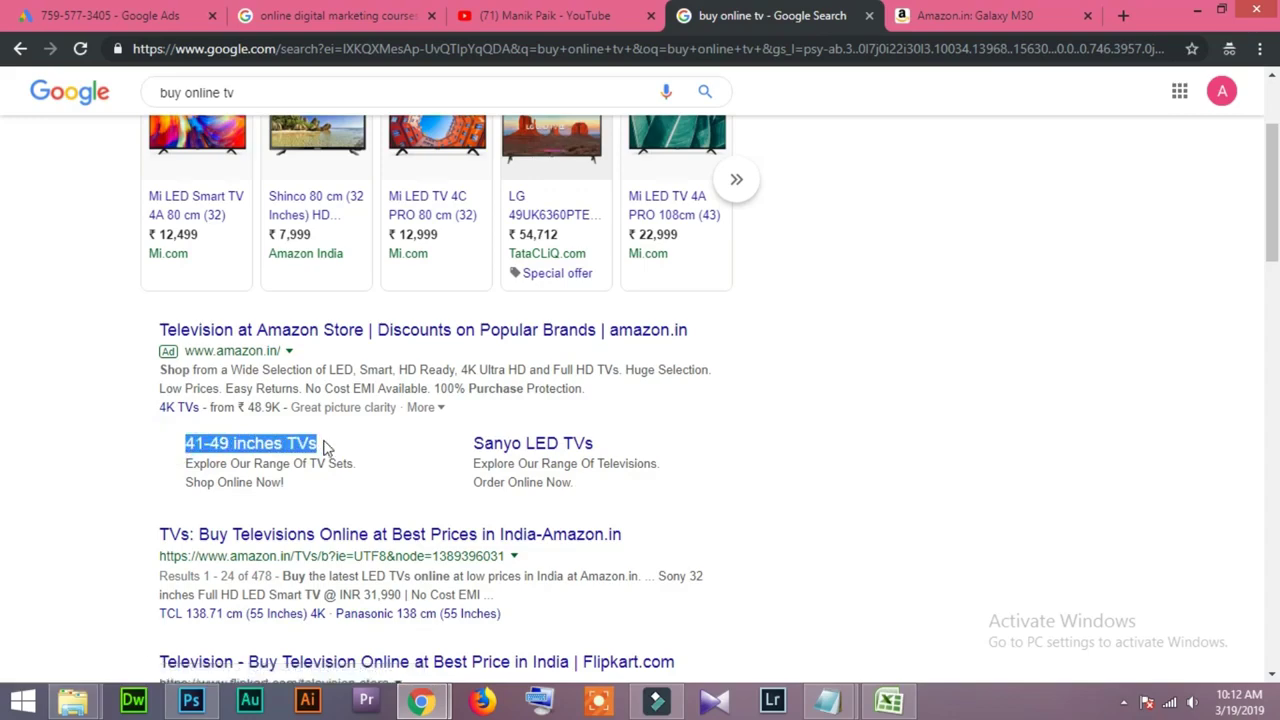
click(100, 16)
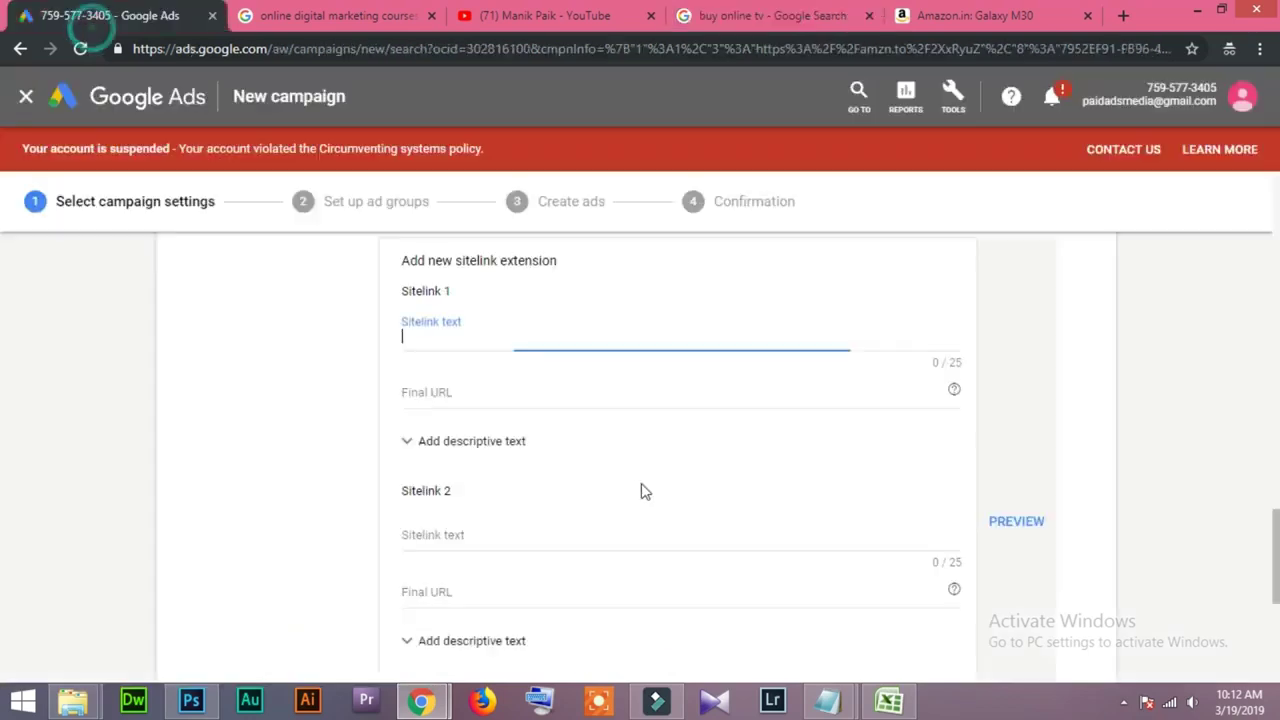
key(ctrl+v)
click(453, 392)
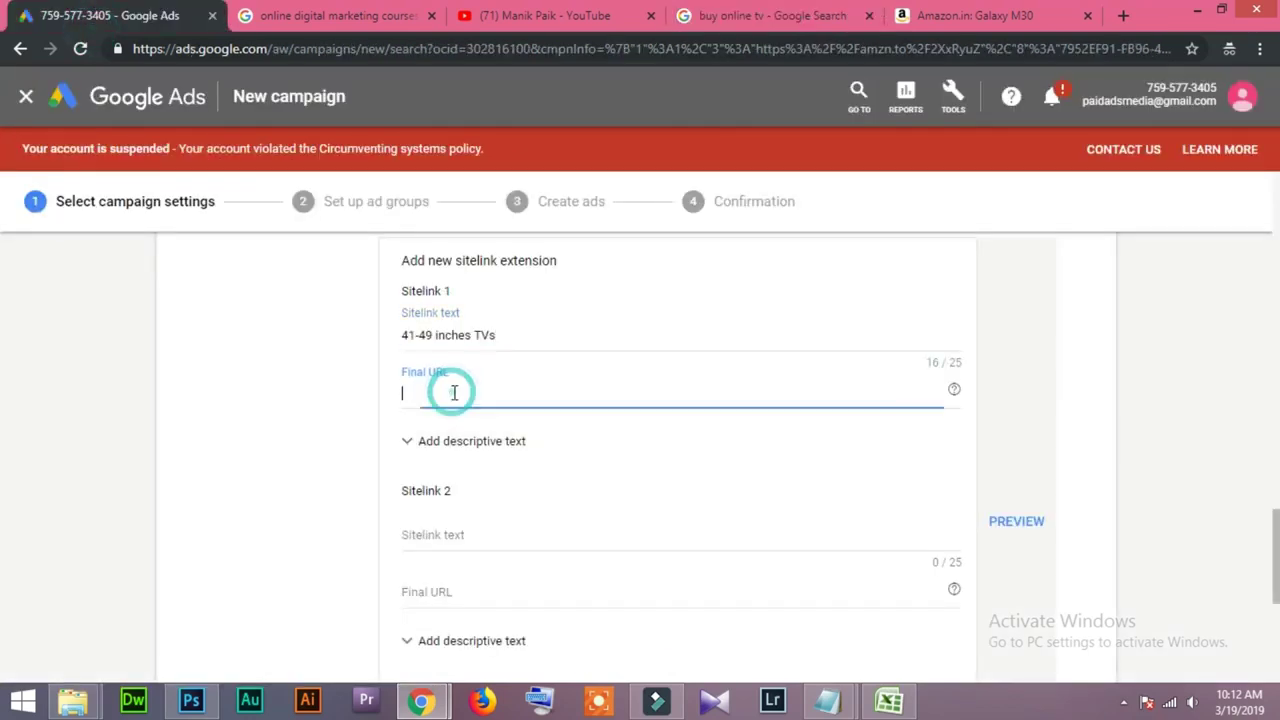
click(965, 15)
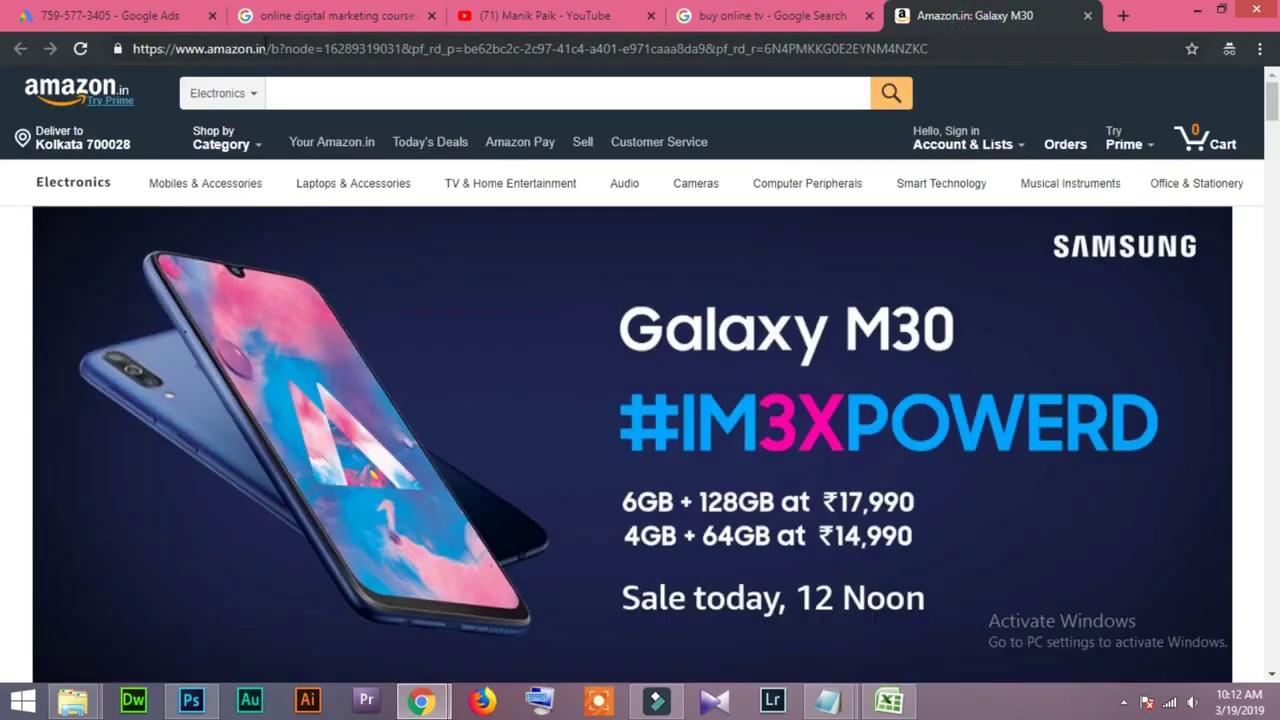
click(200, 48)
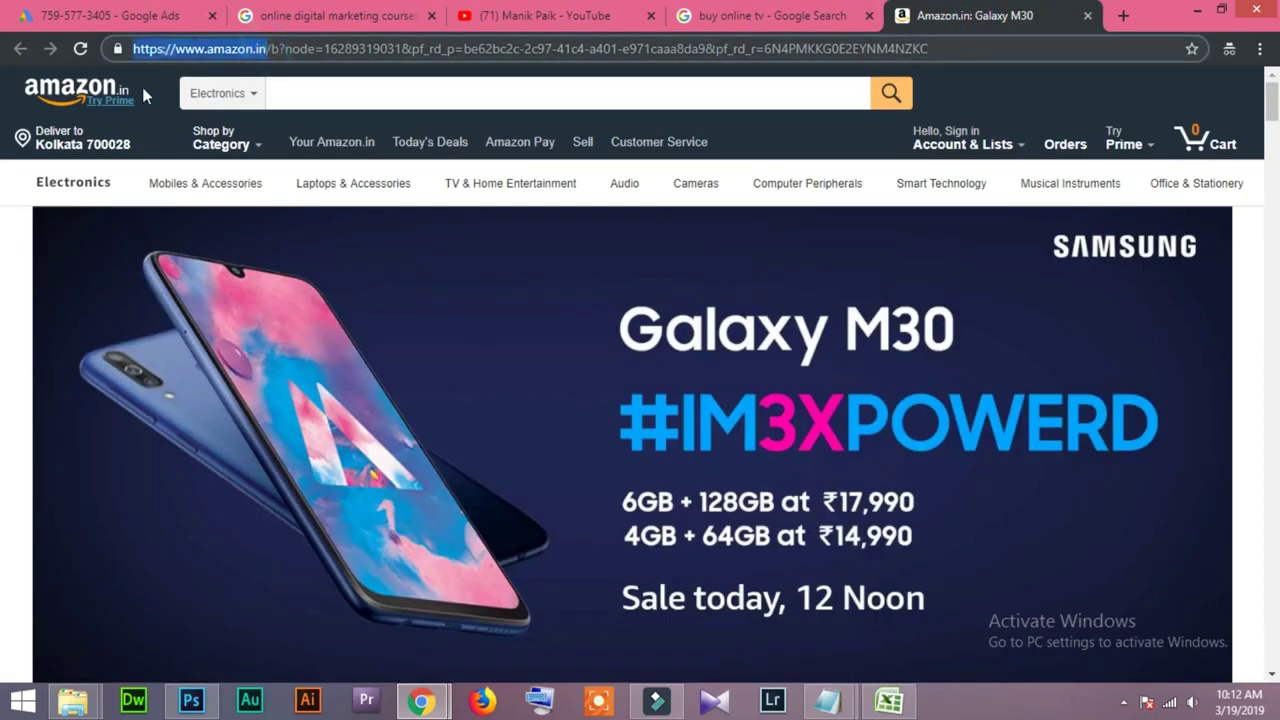
click(110, 17)
text(https://www.amazon.in)
click(260, 467)
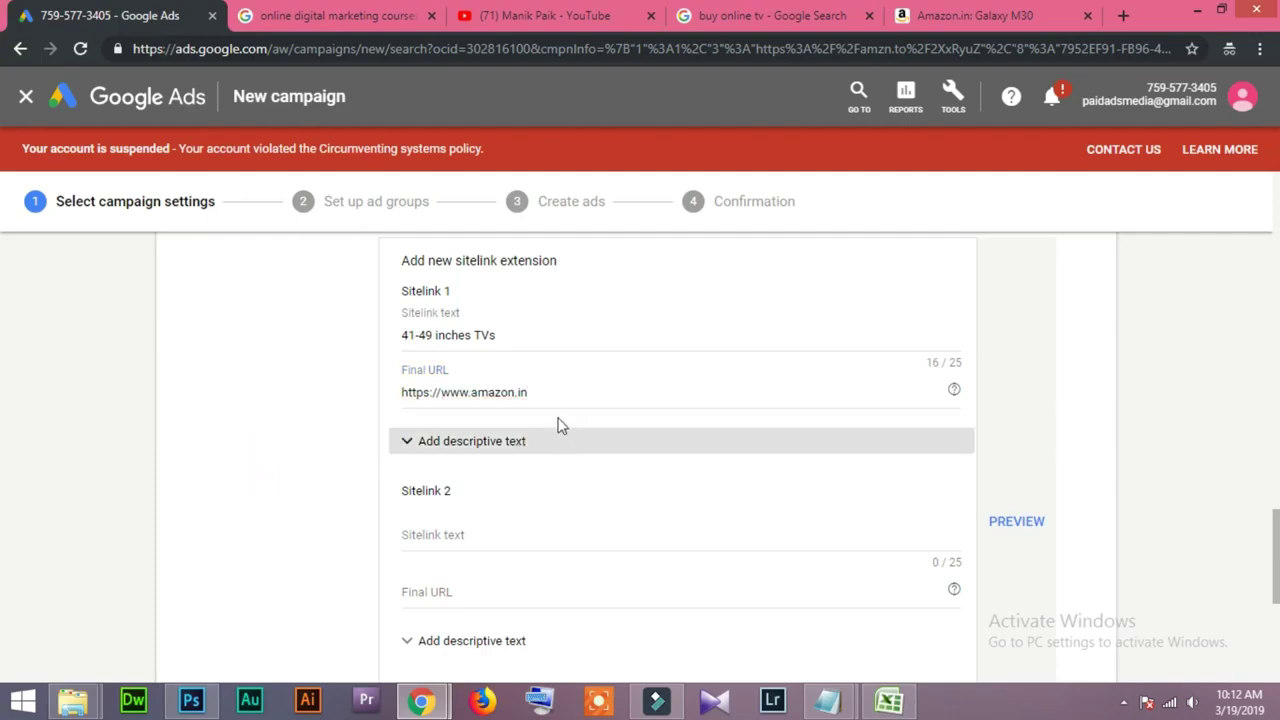
click(507, 334)
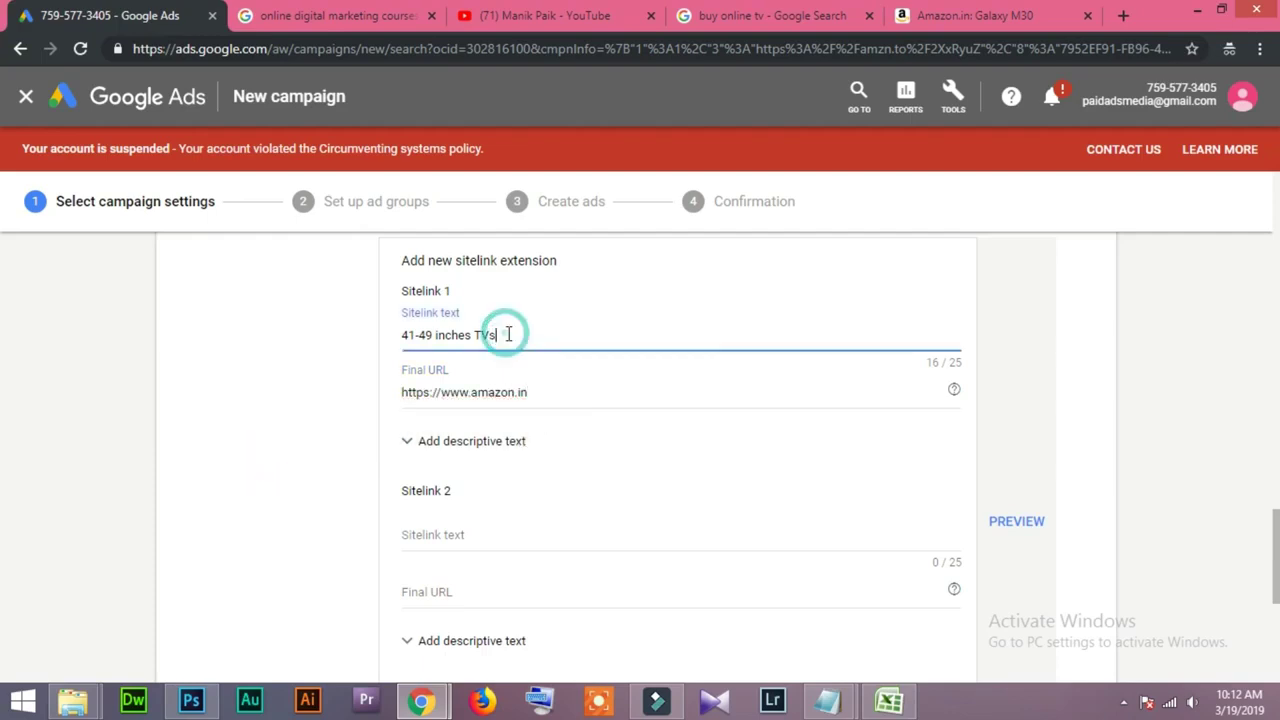
click(549, 391)
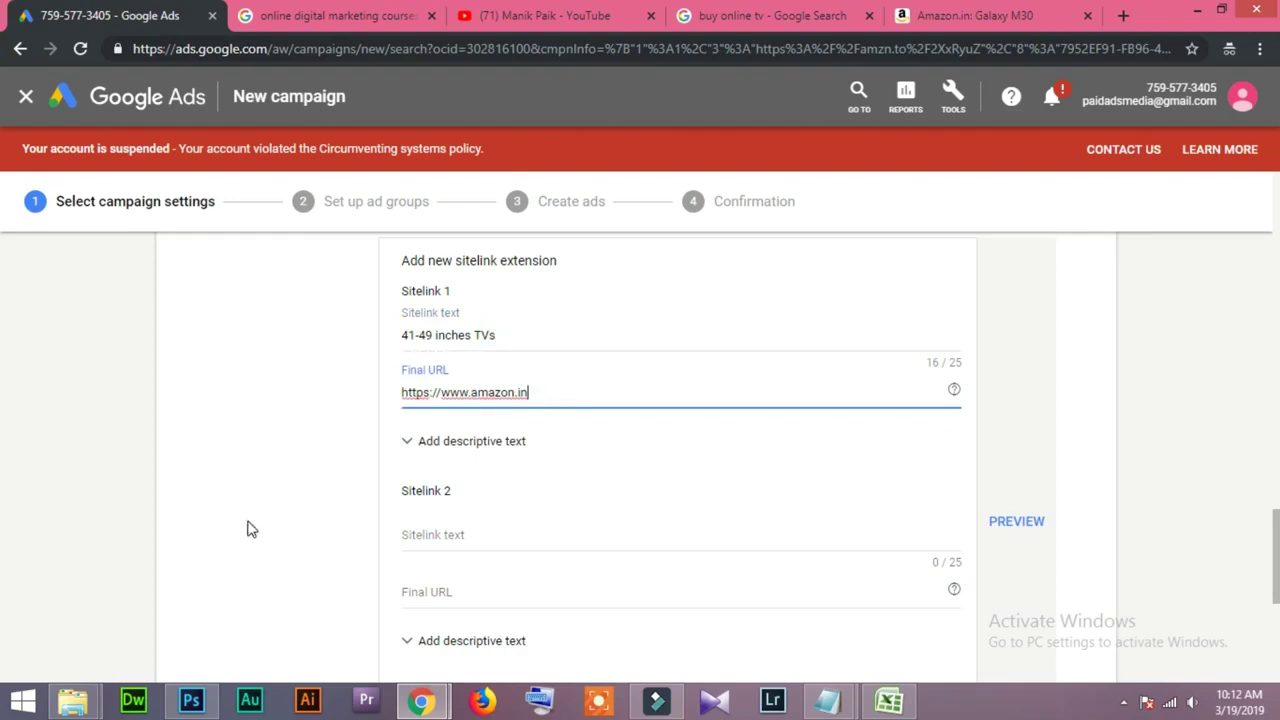
Expand the descriptive text section of Sitelink 1 and go to its description line 1
click(413, 447)
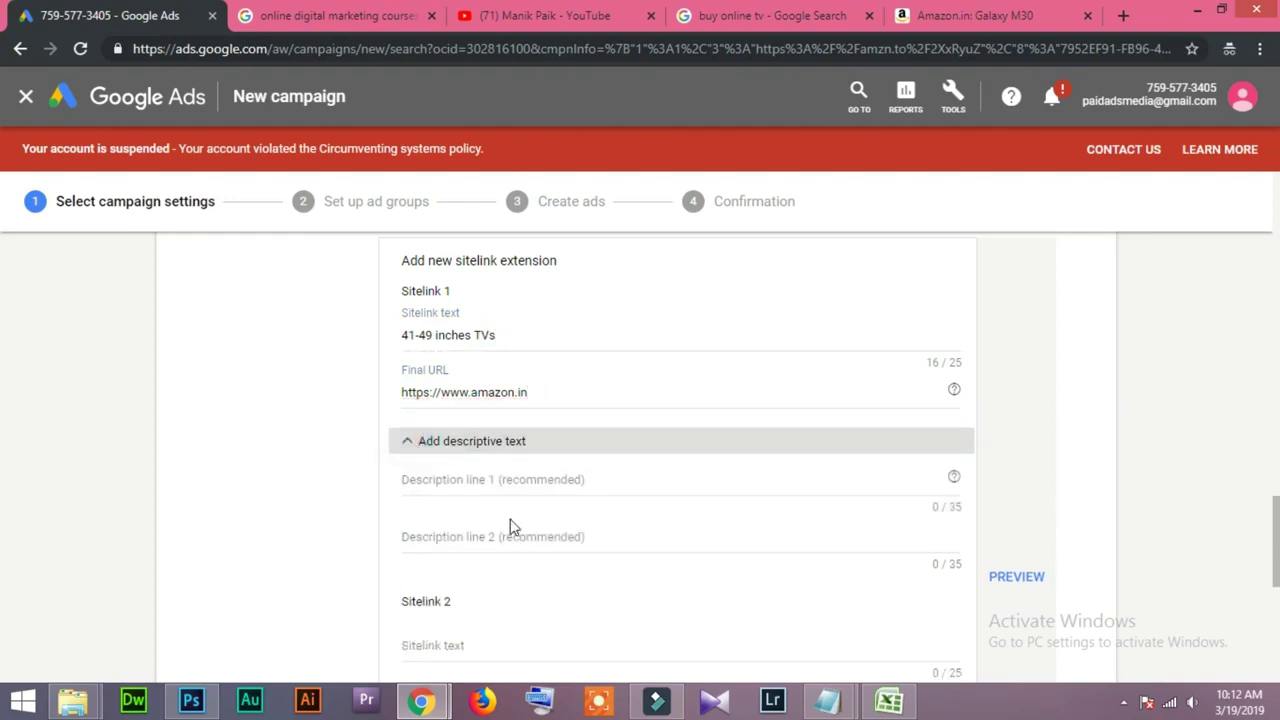
click(475, 480)
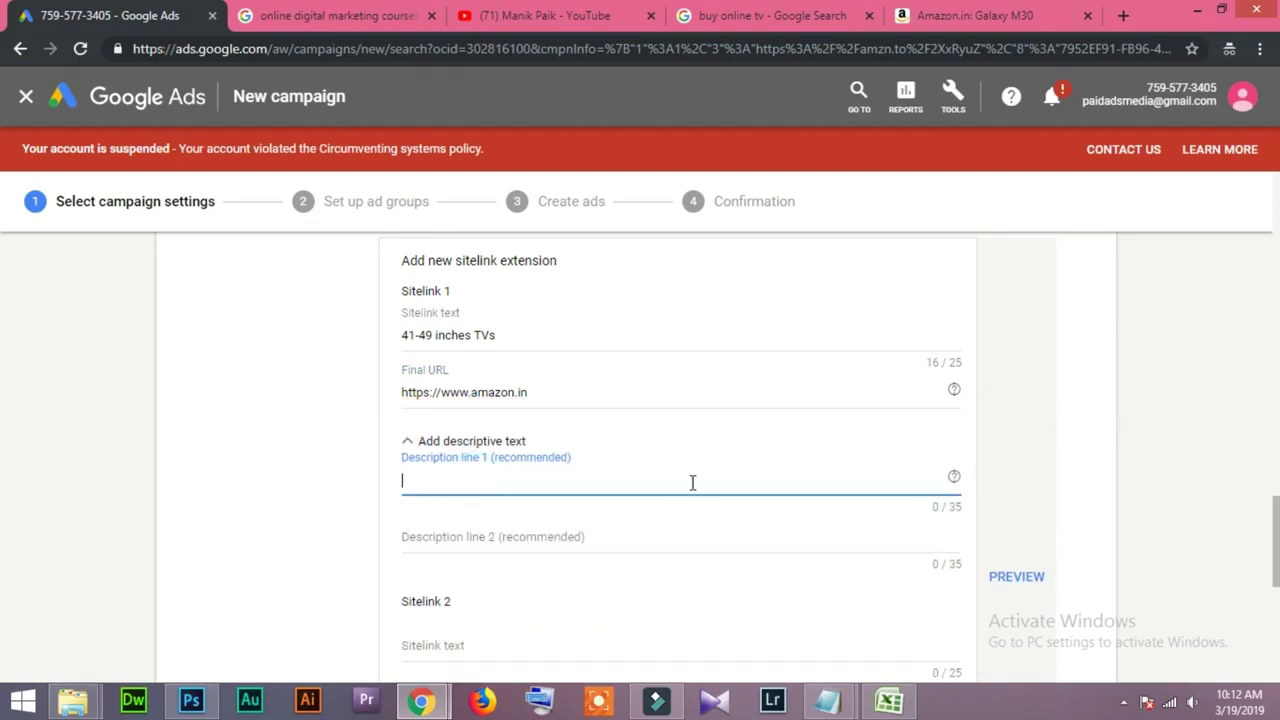
click(537, 540)
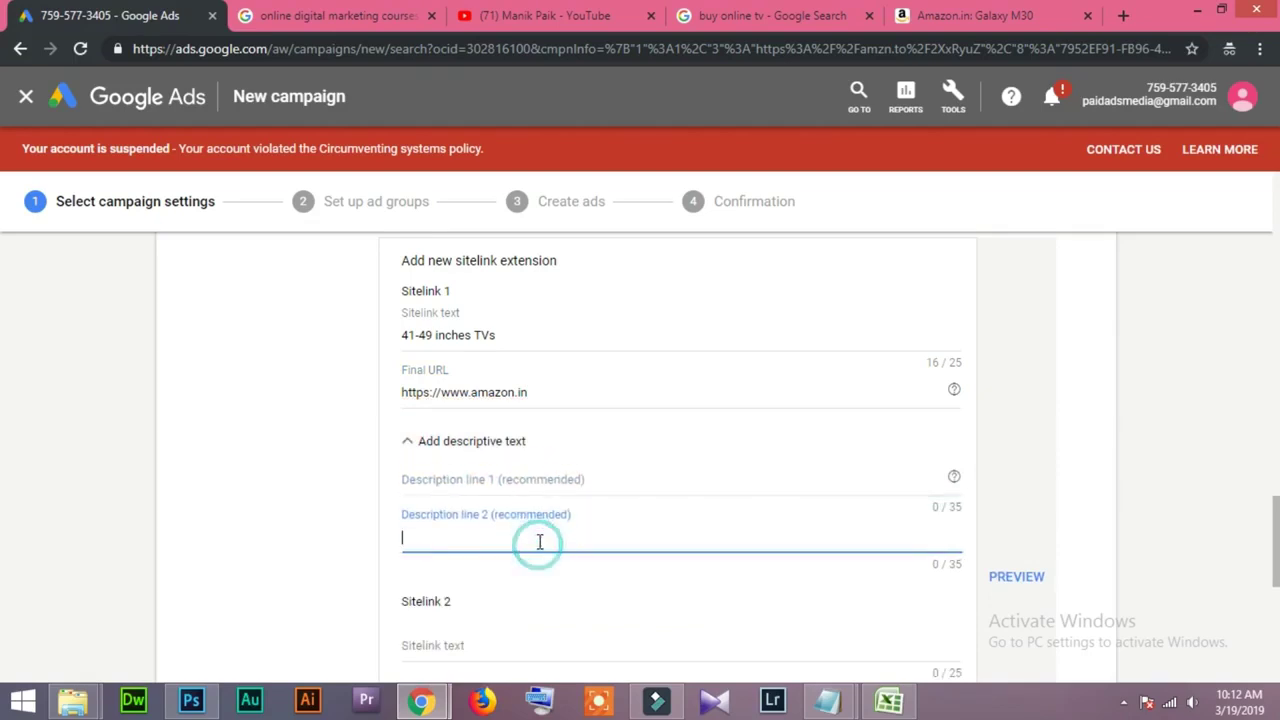
click(535, 480)
click(535, 536)
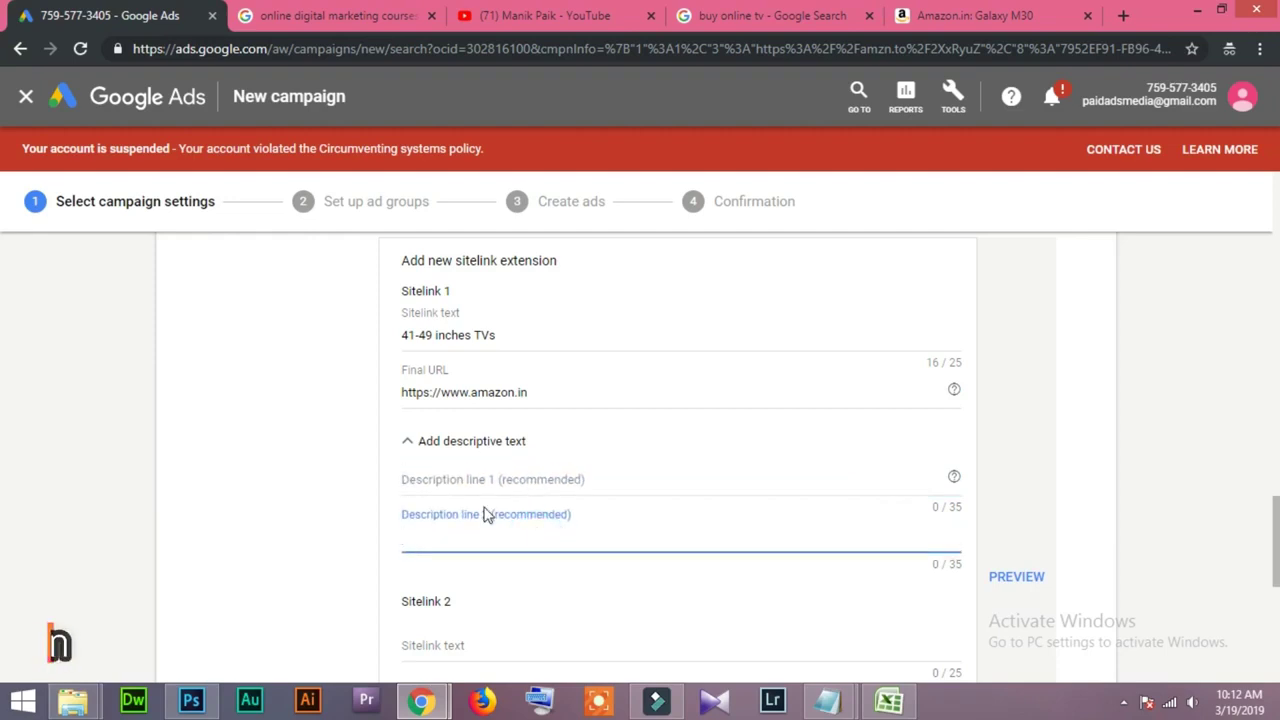
click(512, 476)
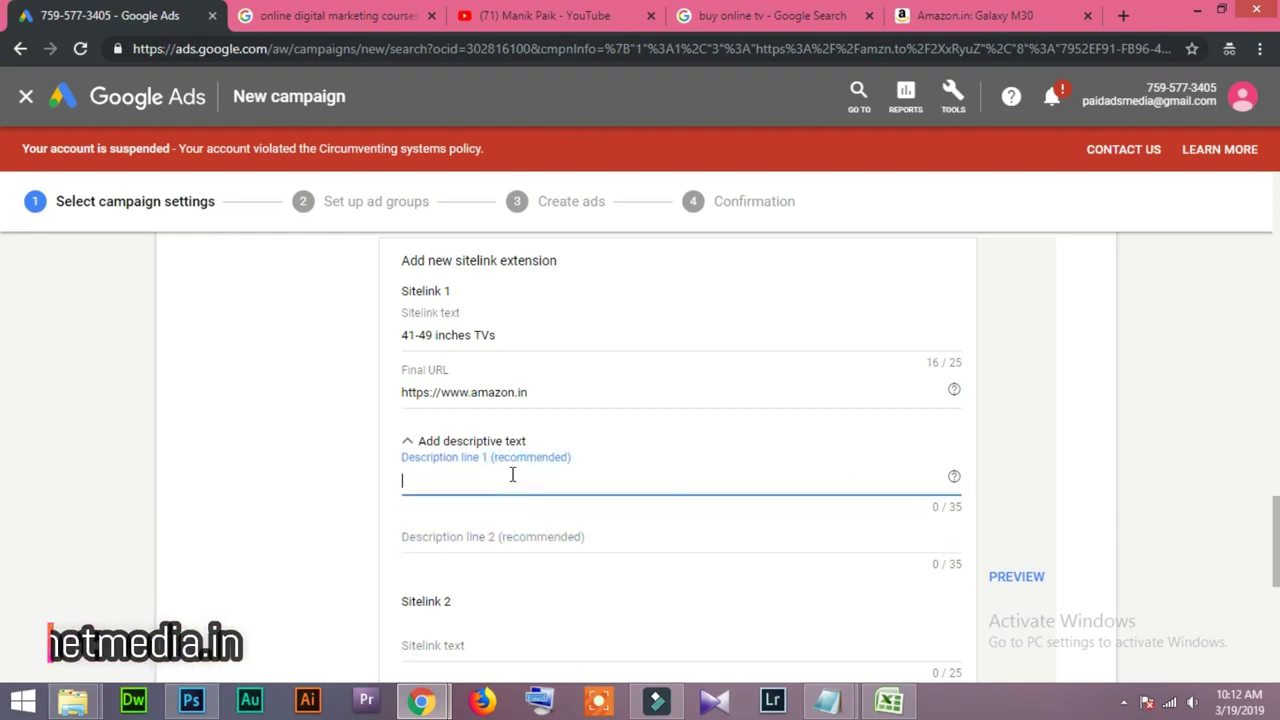
click(508, 534)
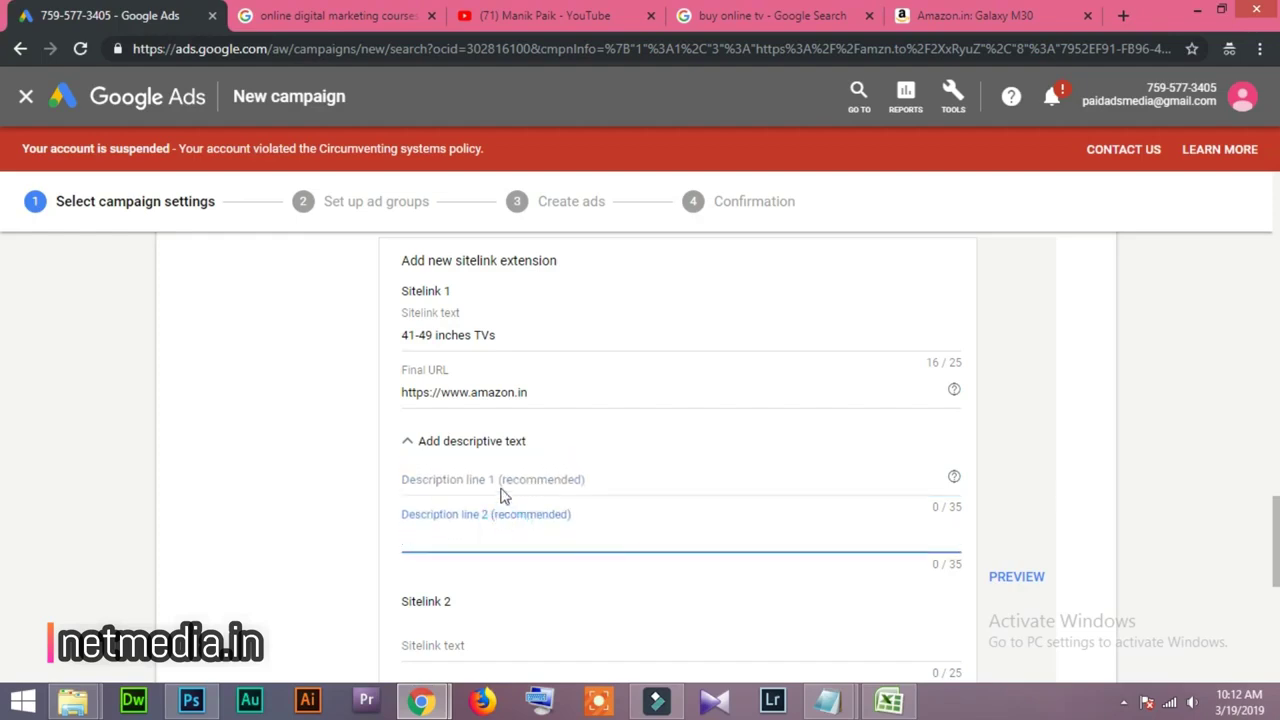
click(504, 481)
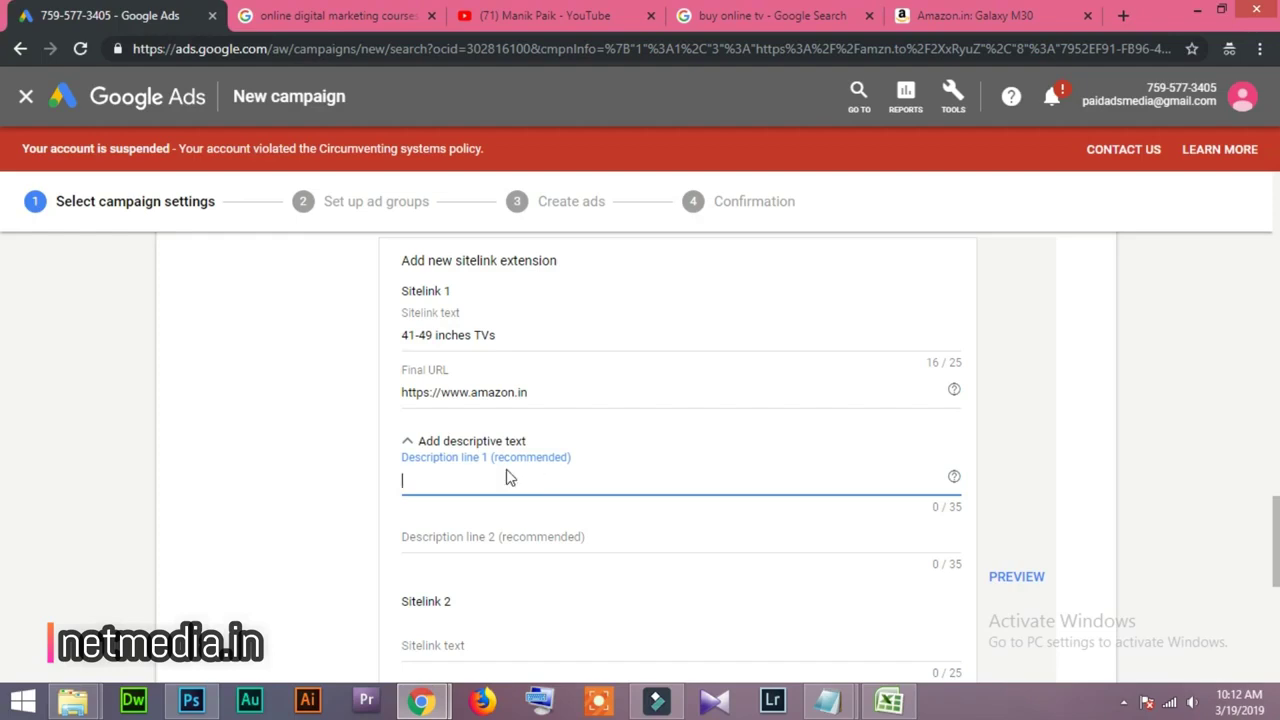
Fill Sitelink 1's description line 1 with "Explore Our Range Of TV Sets. Shop Online Now!", copied from the Amazon ad in the "buy online tv" results
click(770, 15)
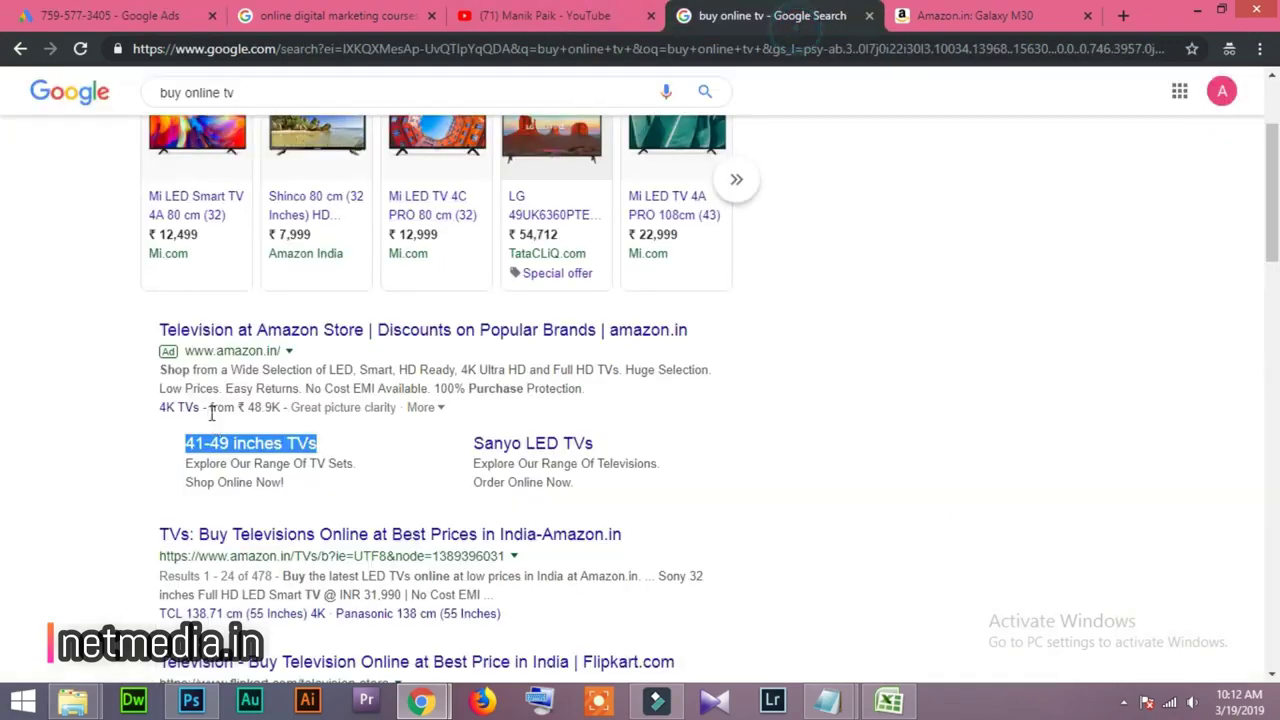
click(116, 476)
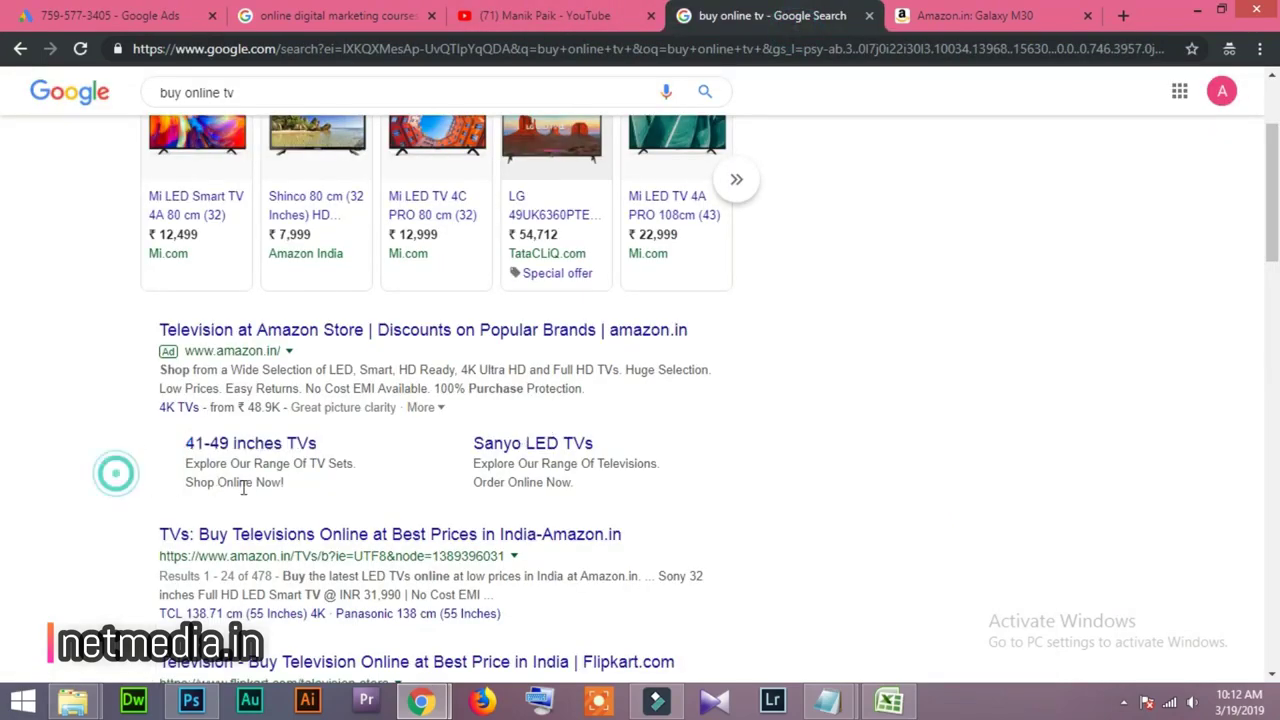
drag(290, 488, 197, 468)
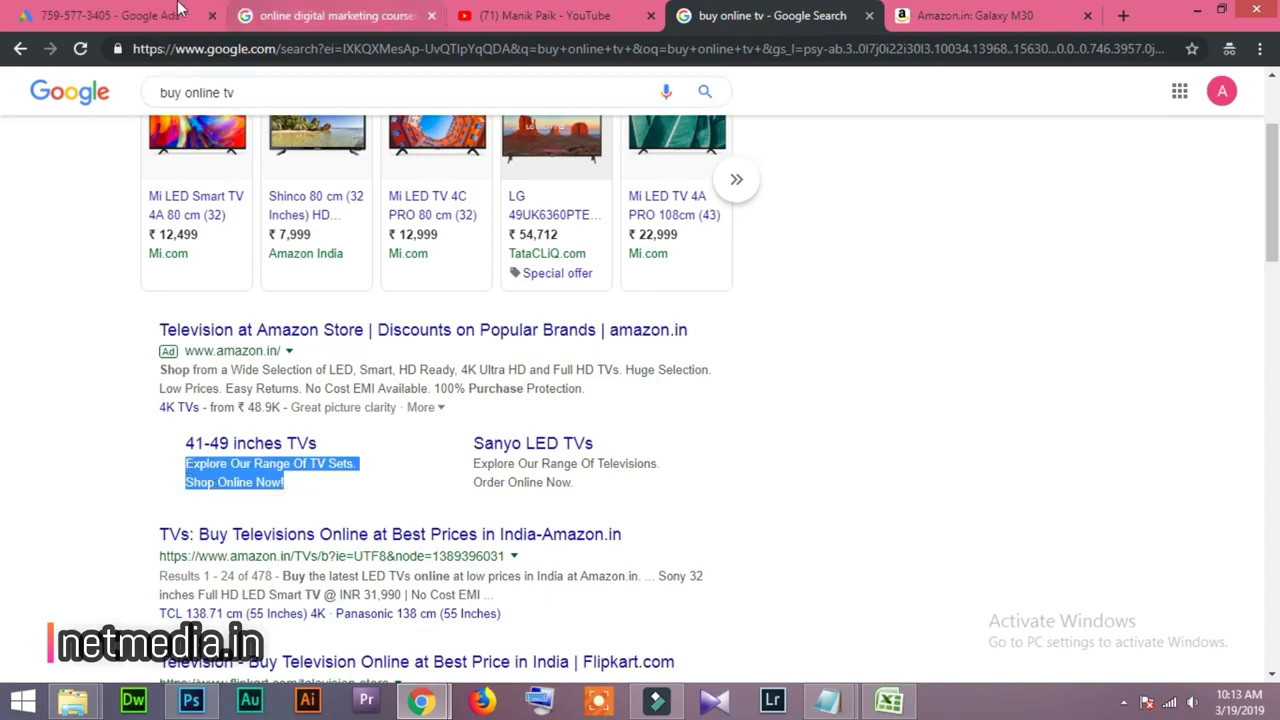
click(130, 16)
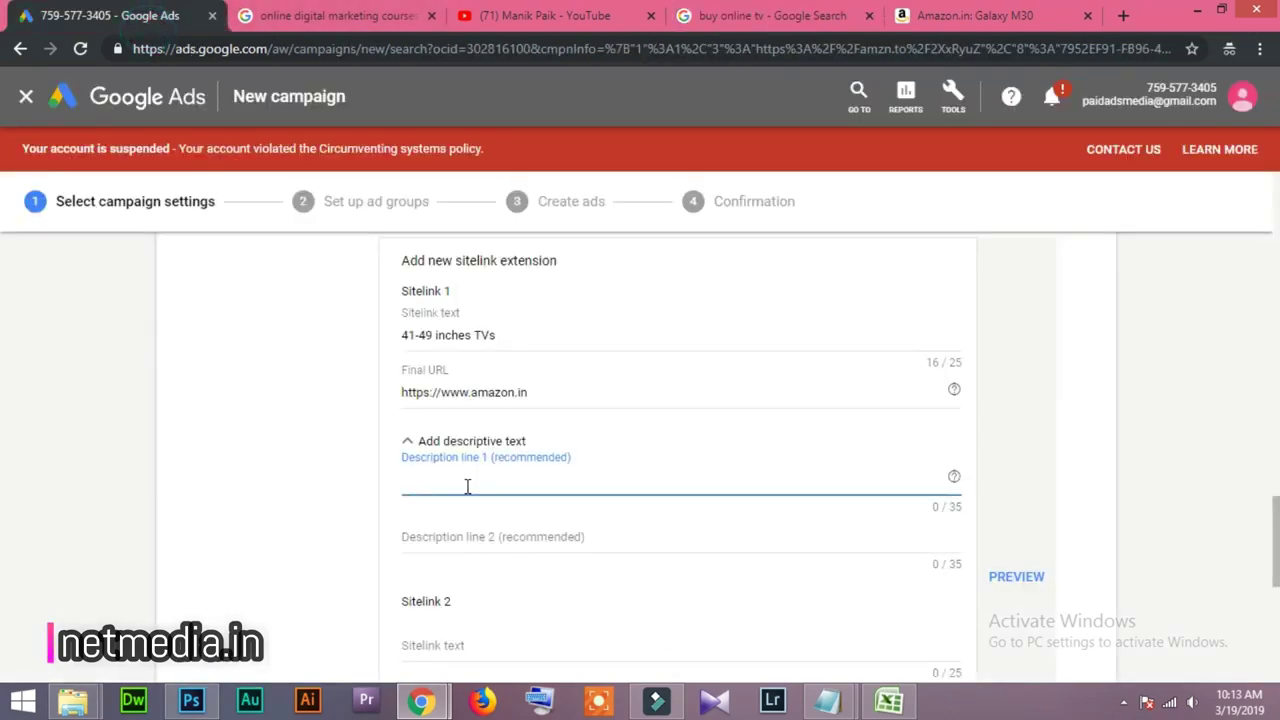
text(Explore Our Range Of TV Sets. Shop Online Now!)
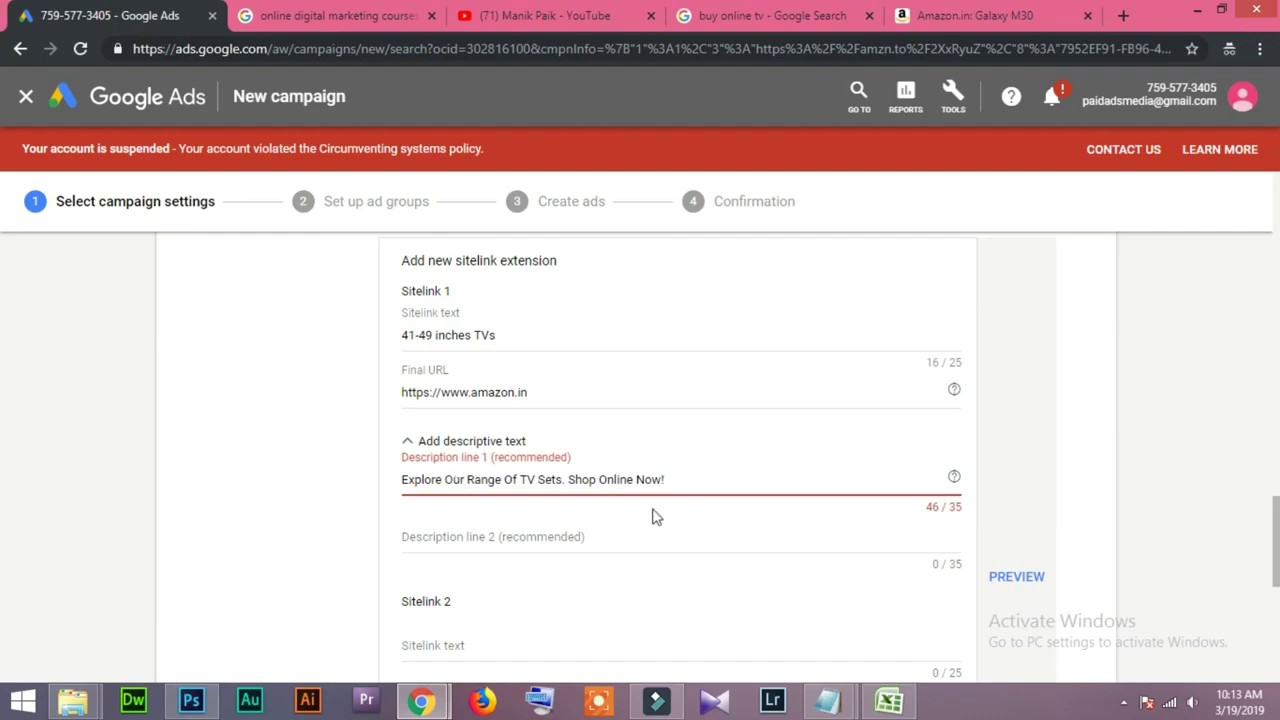
Move "Shop Online Now!" from description line 1 to description line 2 of Sitelink 1
click(566, 540)
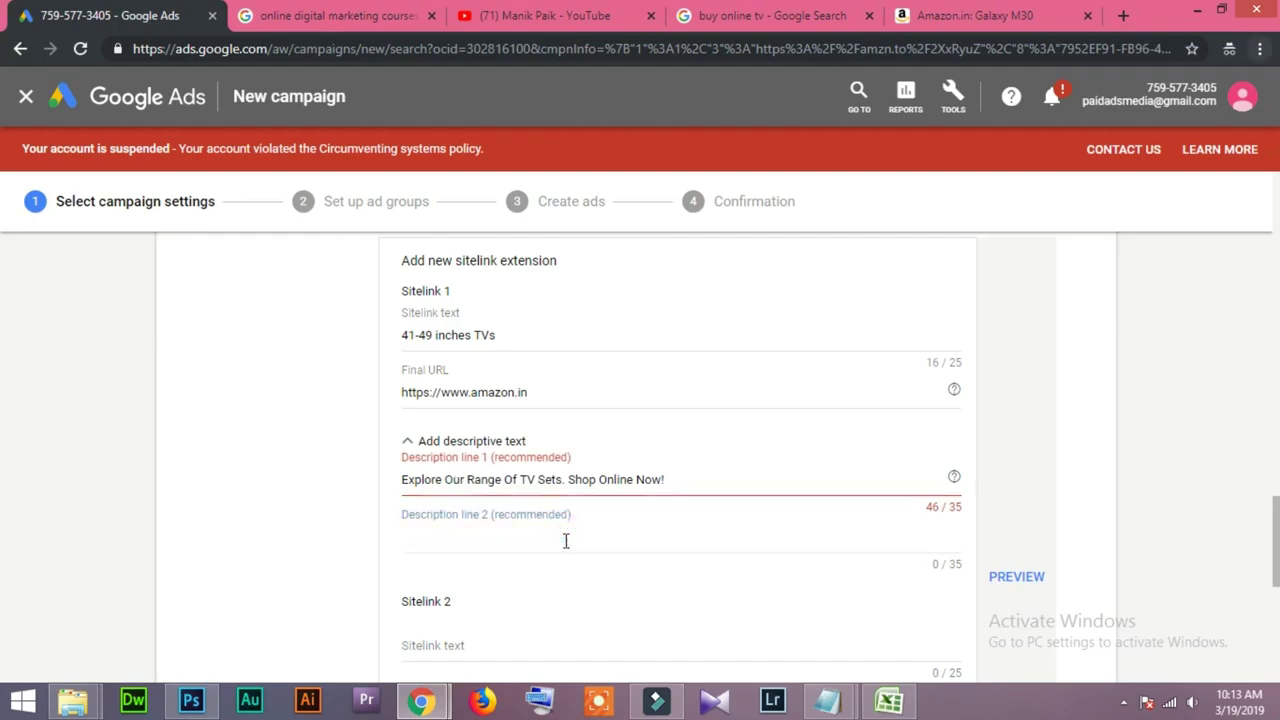
click(566, 478)
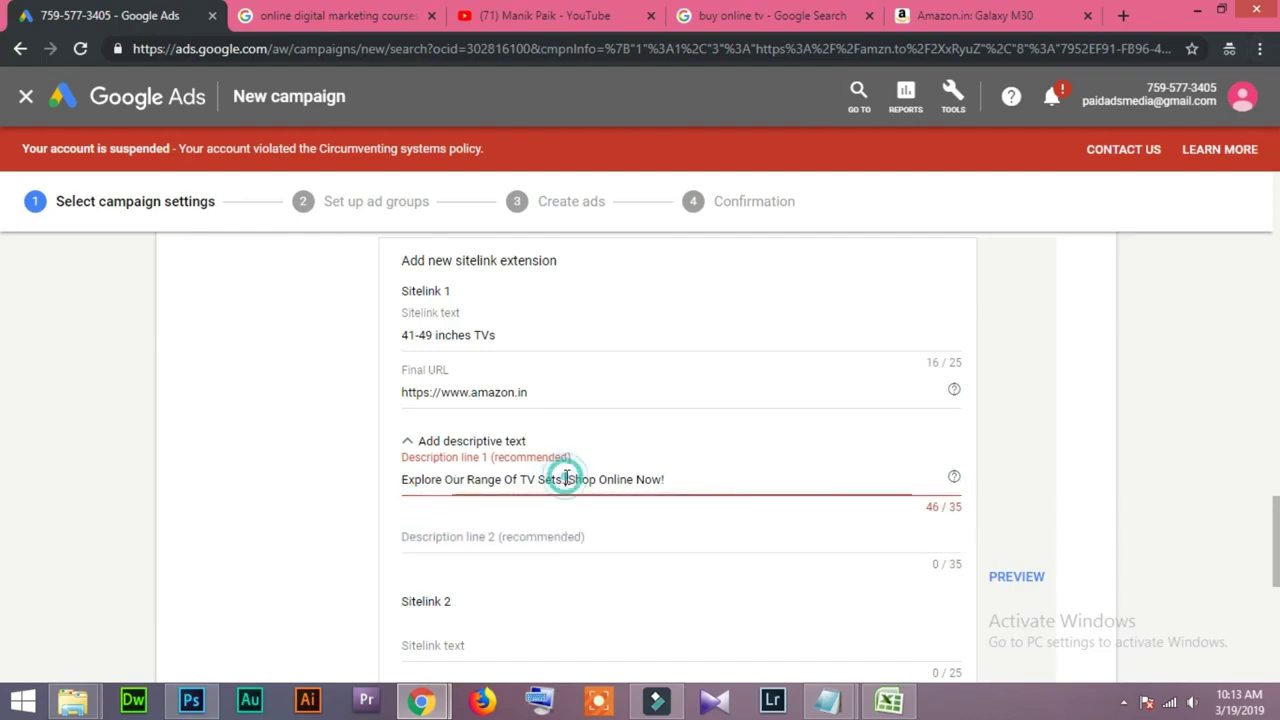
drag(567, 478, 703, 478)
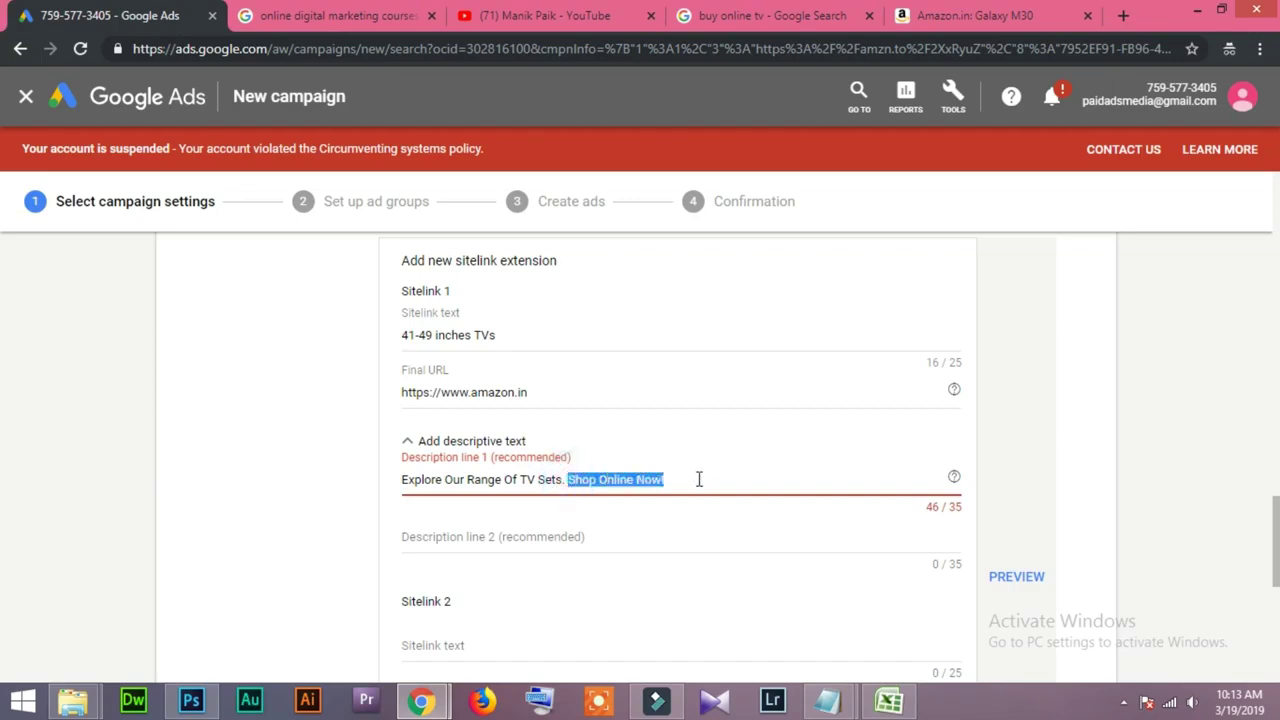
key(ctrl+x)
click(514, 537)
key(ctrl+v)
click(577, 480)
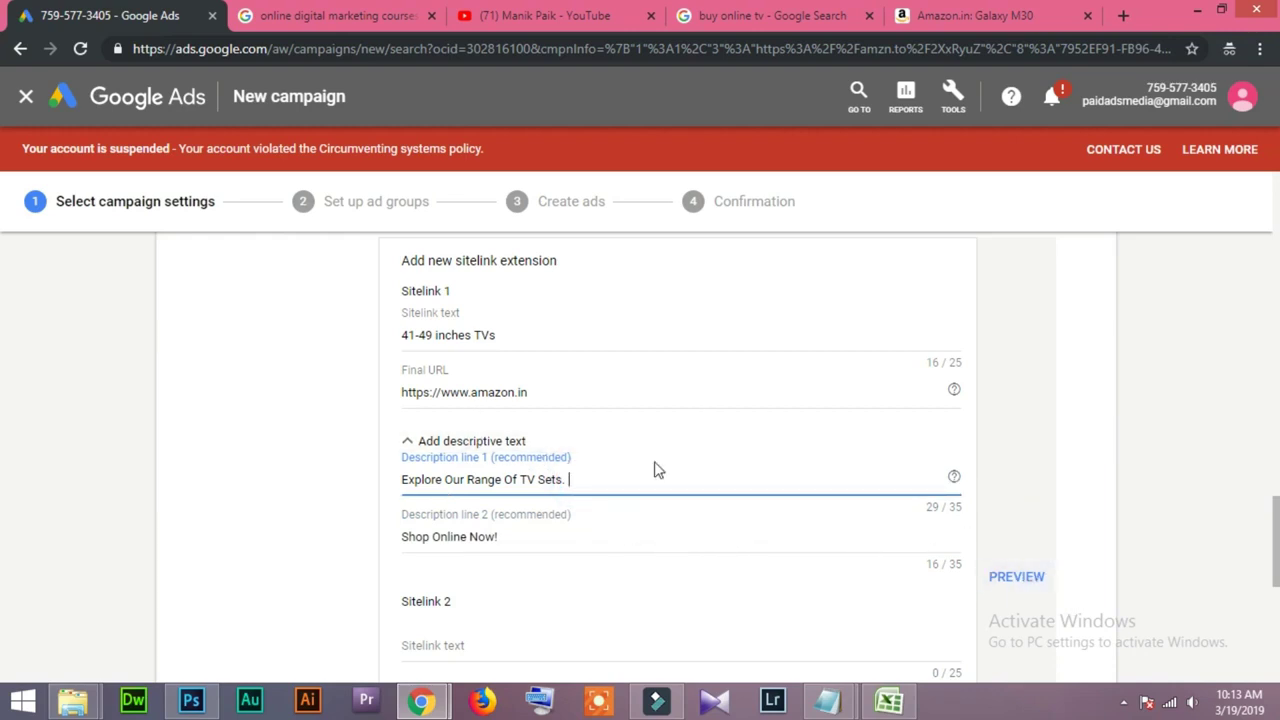
Preview the ad with Sitelink 1 in its mobile and desktop versions, and close the preview
click(1016, 576)
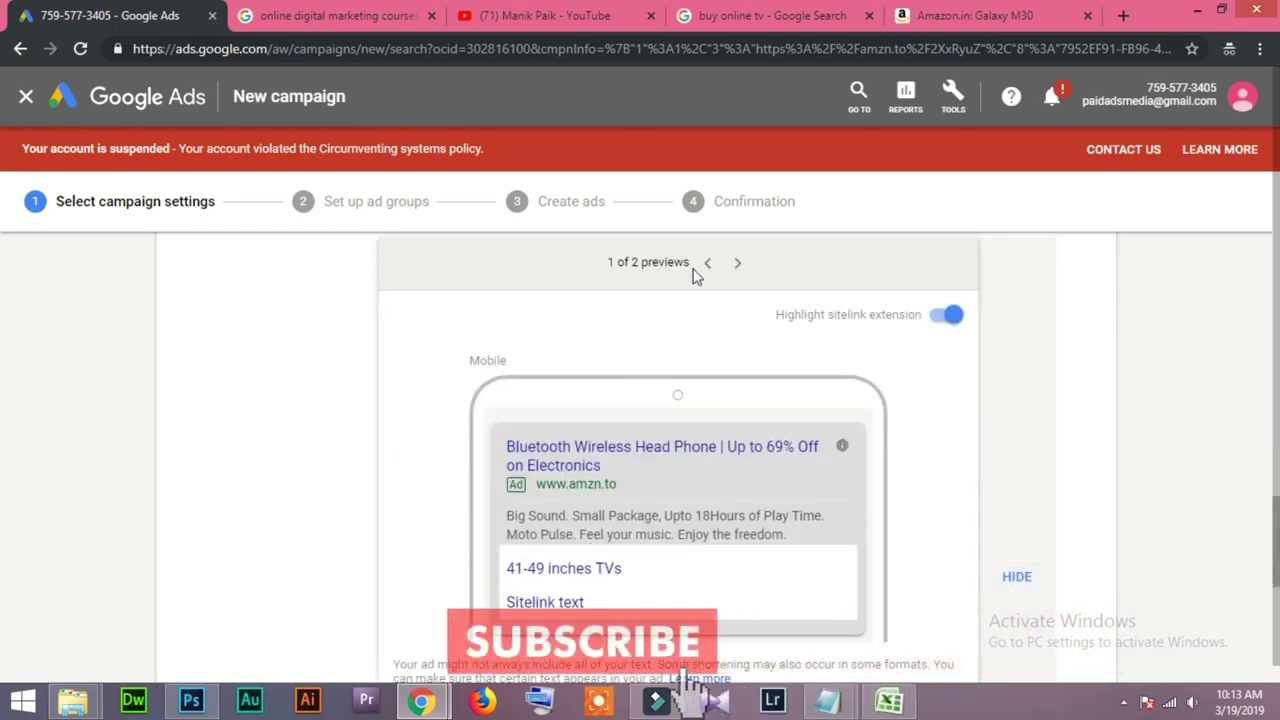
click(737, 262)
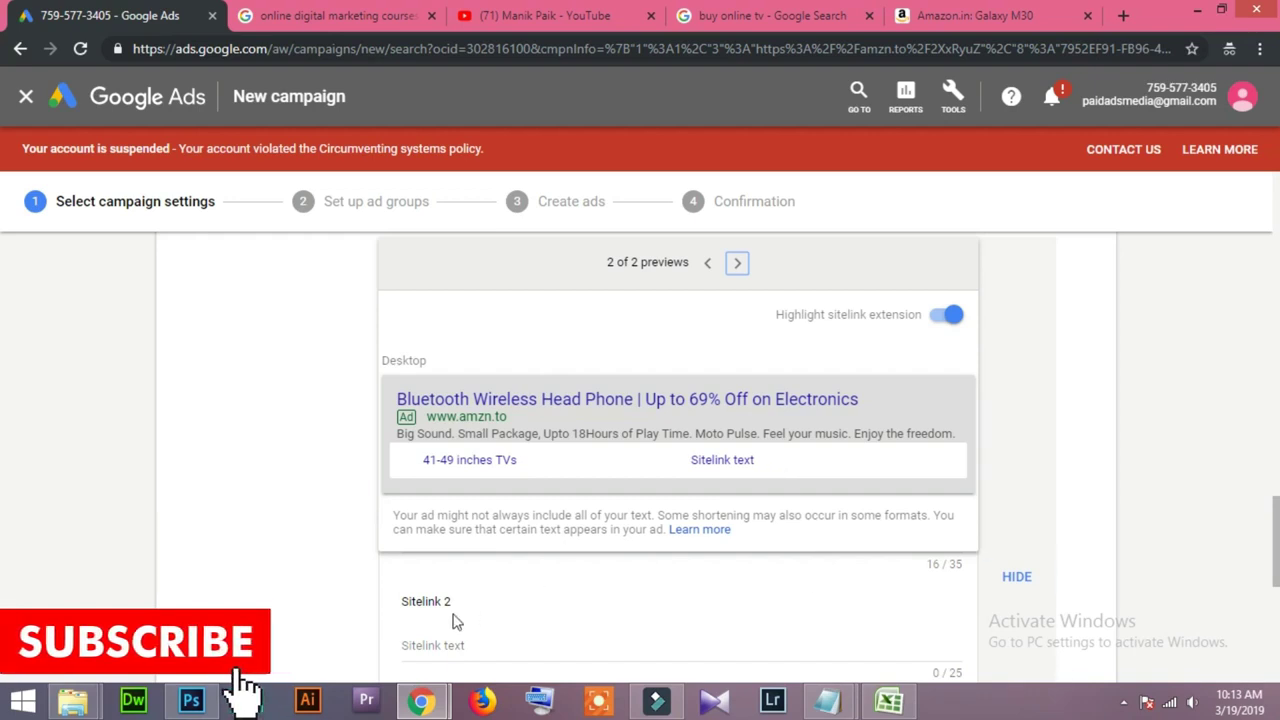
click(274, 326)
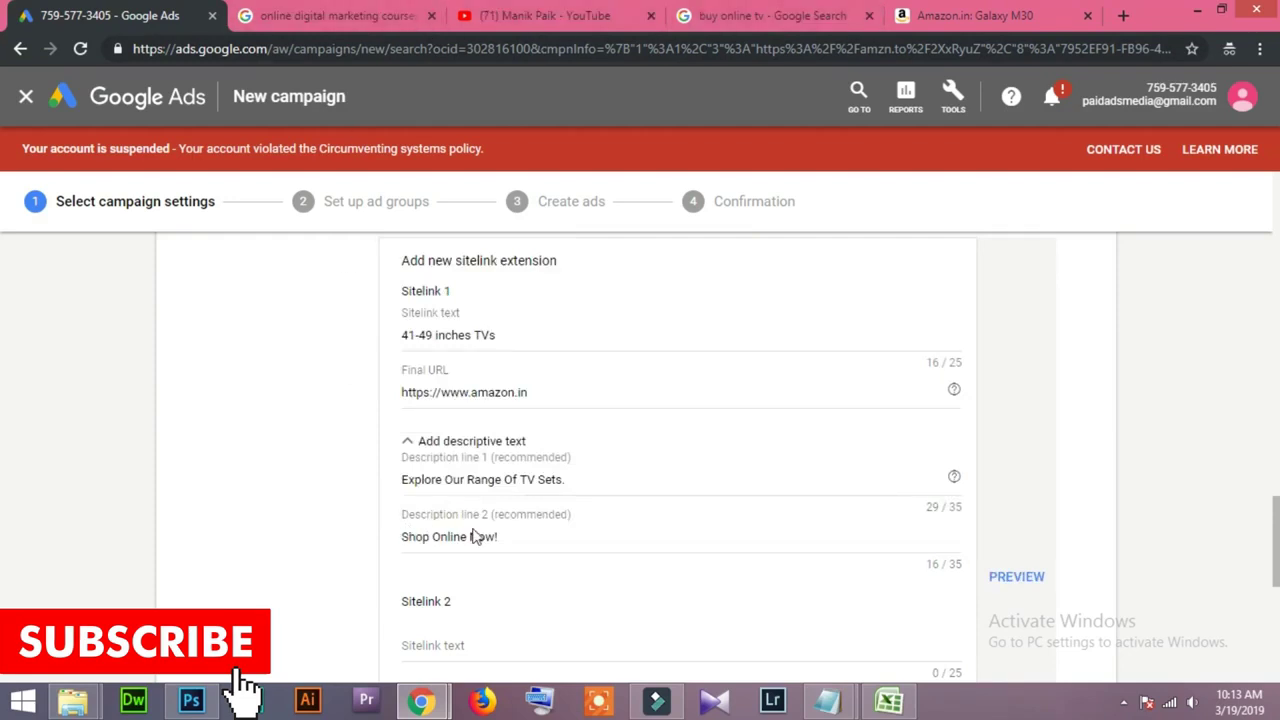
Fill the Sitelink 2 text with "Sanyo LED TVs", copied from the Amazon ad in the "buy online tv" results
scroll(470, 540, down, 2)
click(455, 458)
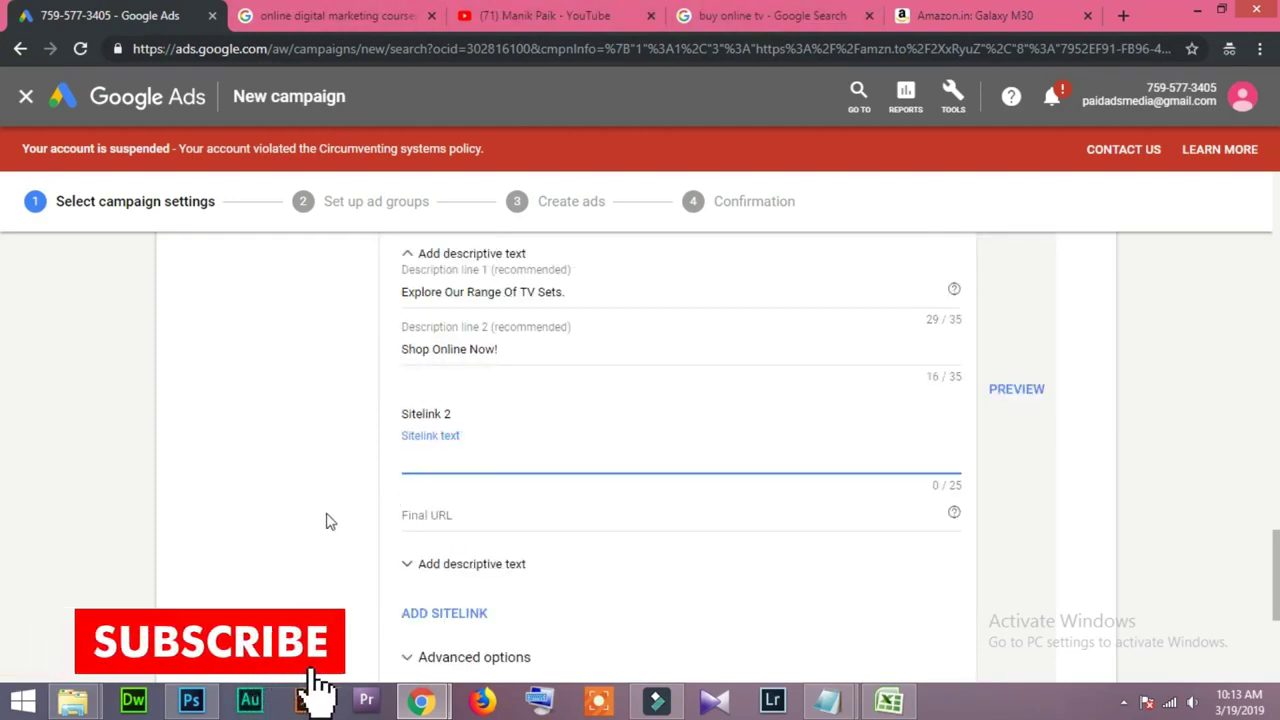
click(777, 15)
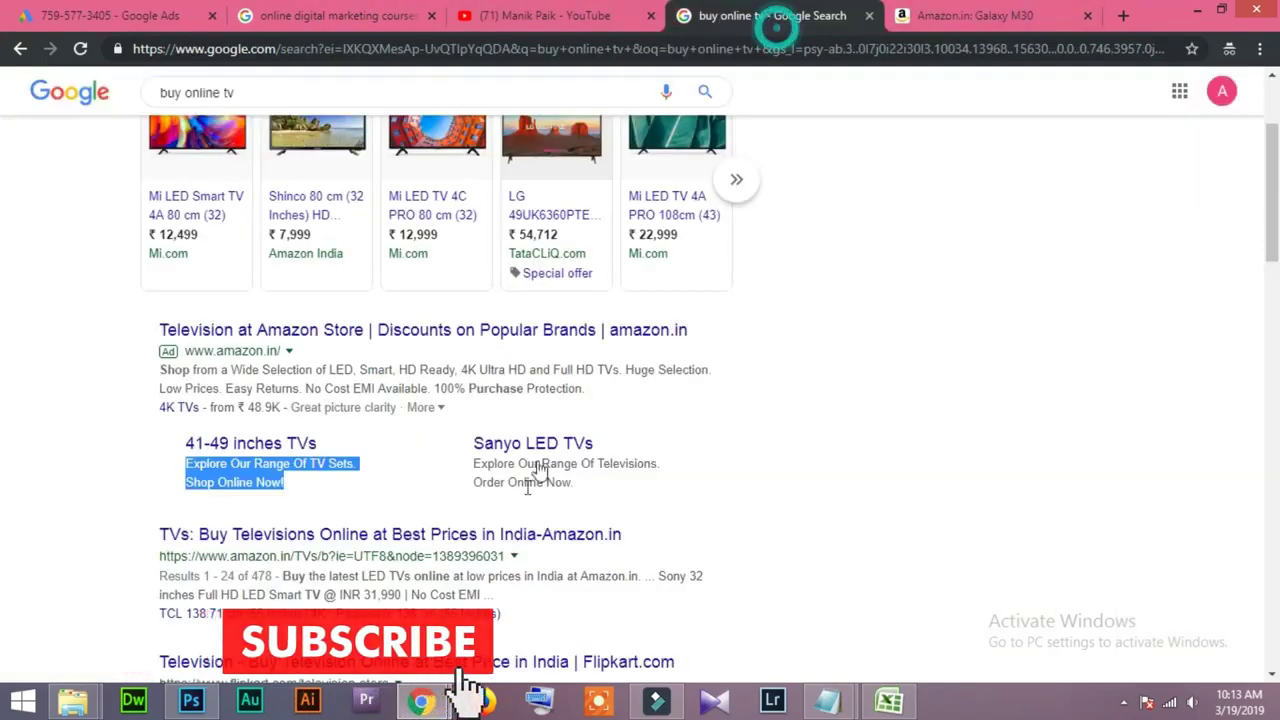
click(409, 458)
mouse_move(470, 450)
mouse_down()
mouse_move(580, 444)
mouse_move(476, 443)
mouse_up()
click(390, 482)
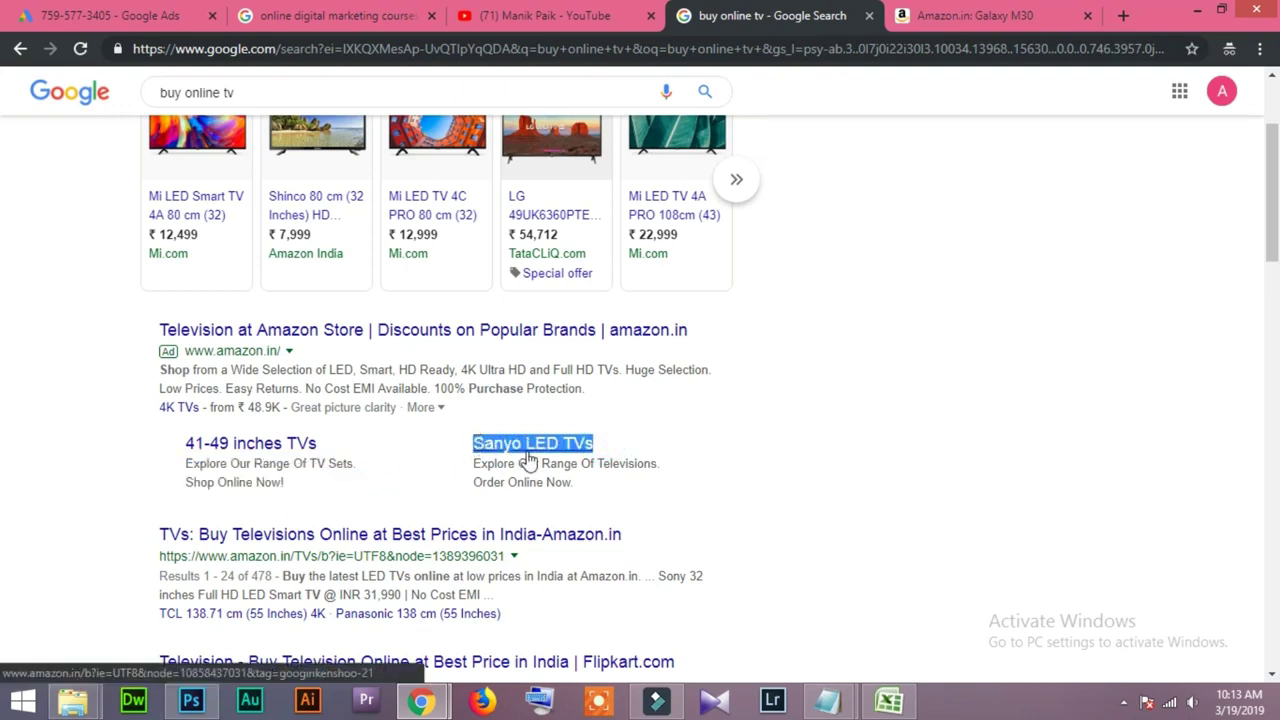
click(130, 15)
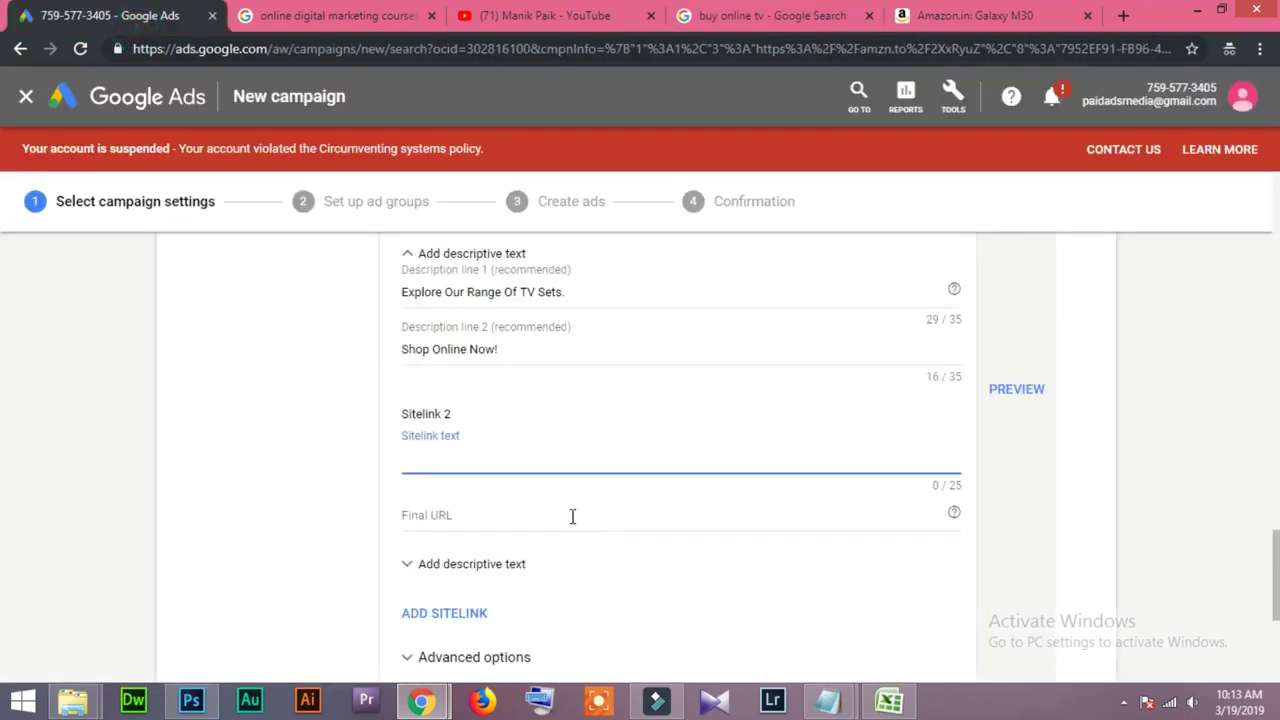
key(ctrl+v)
click(448, 515)
click(945, 15)
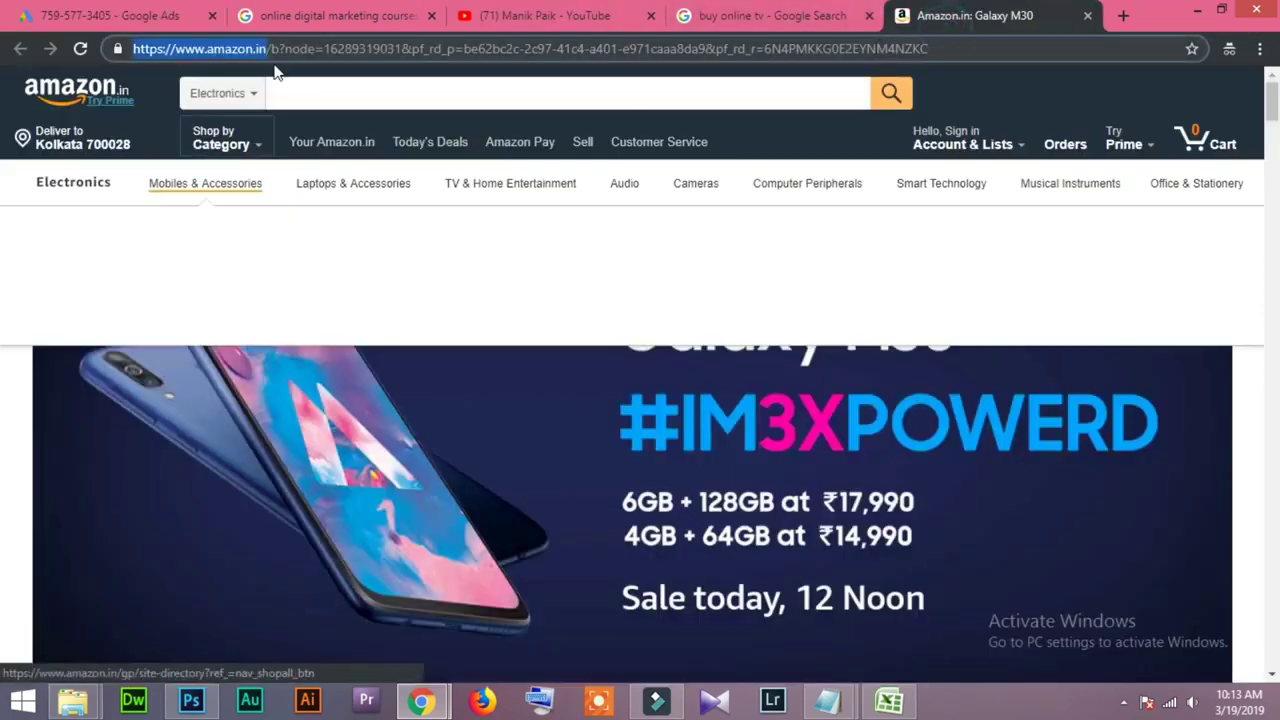
click(100, 15)
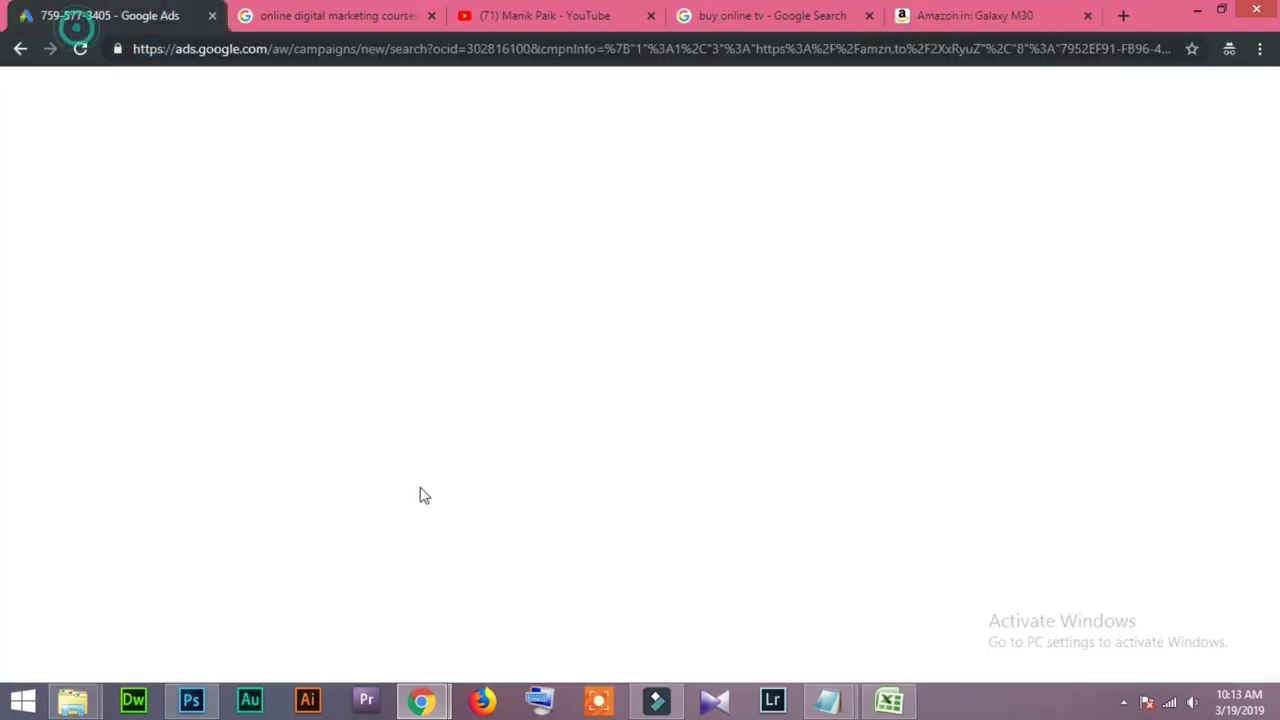
key(ctrl+v)
click(269, 440)
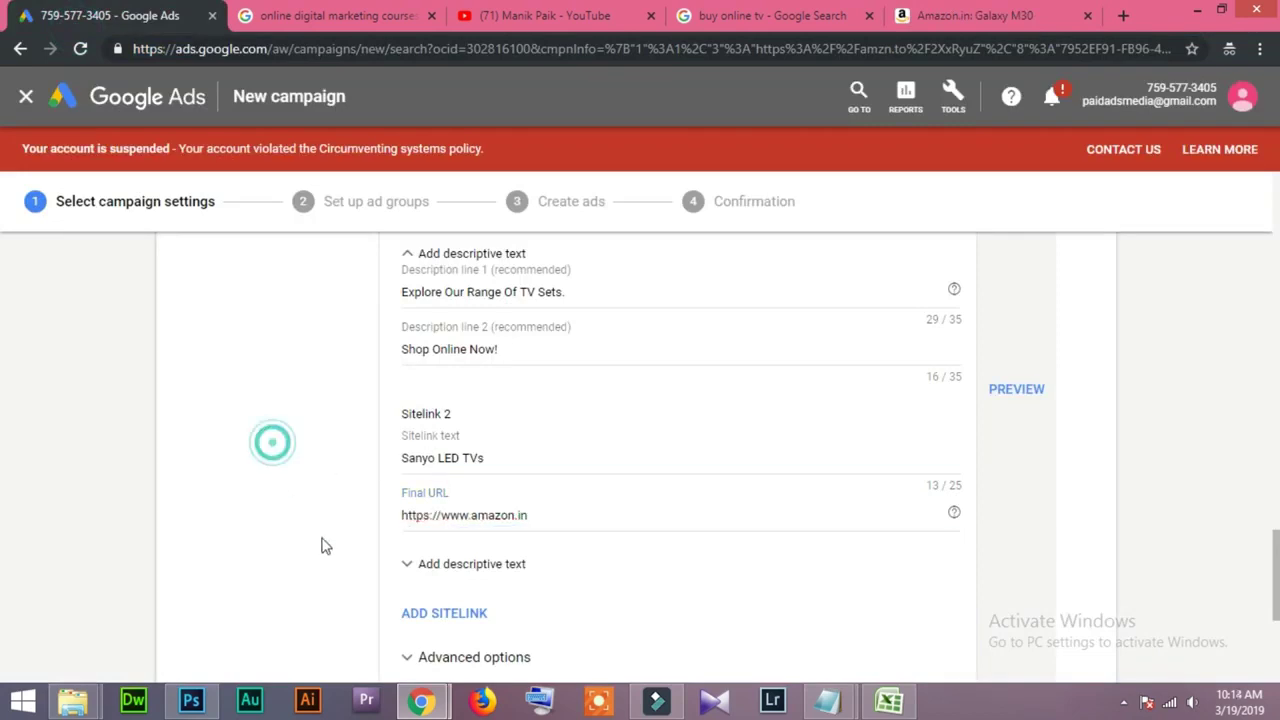
Expand Sitelink 2's descriptive text and fill description line 1 with the ad's "Explore Our Range Of Televisions. Order Online Now."
scroll(300, 520, down, 2)
click(420, 380)
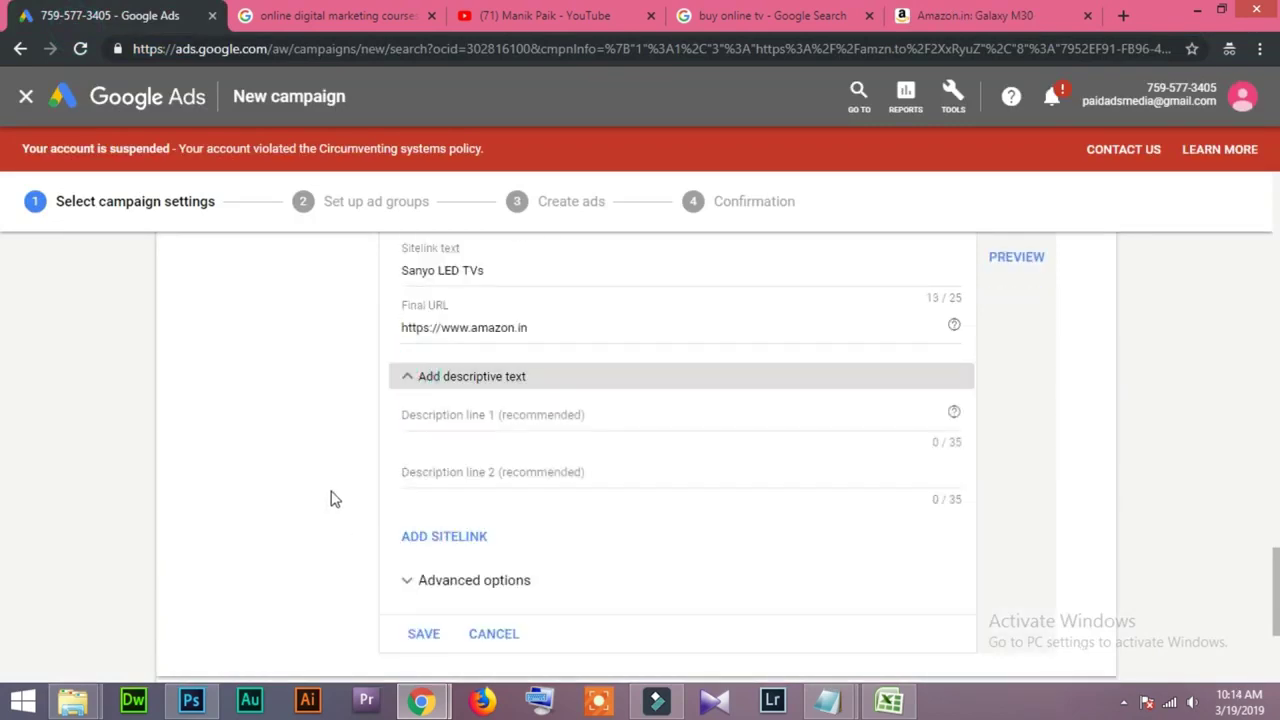
click(510, 420)
click(965, 15)
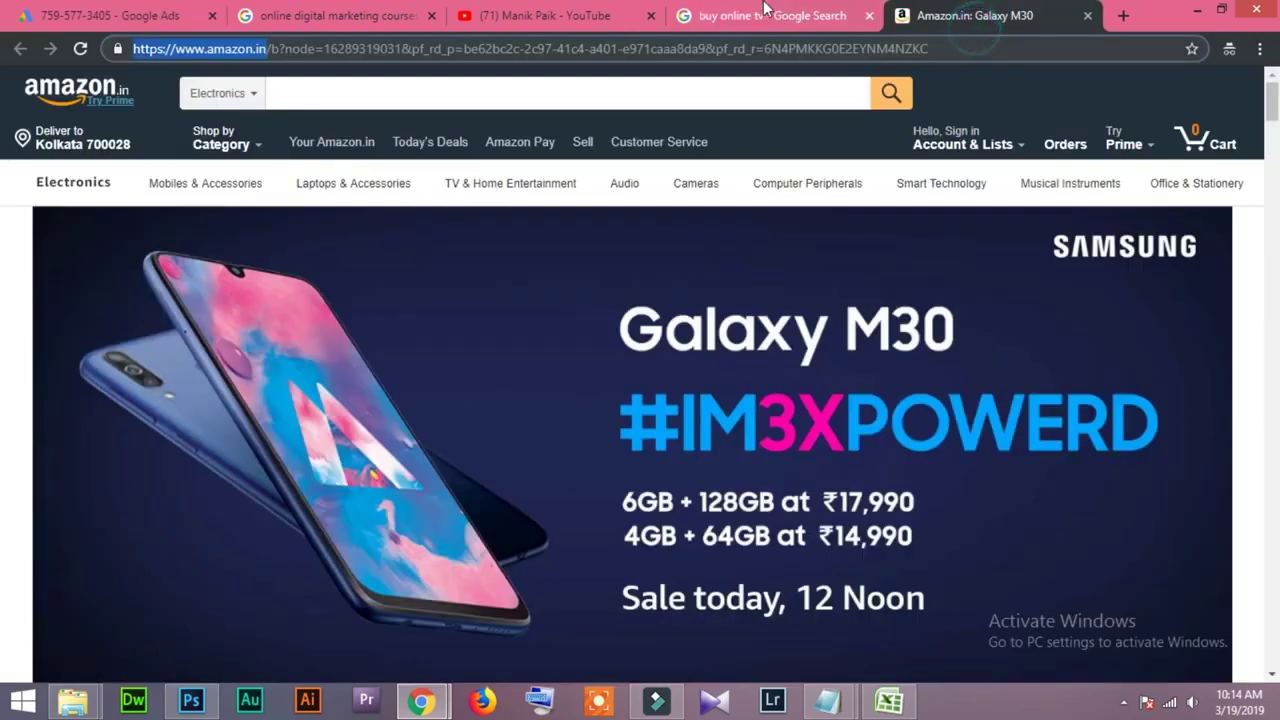
click(762, 18)
click(714, 455)
drag(473, 462, 597, 487)
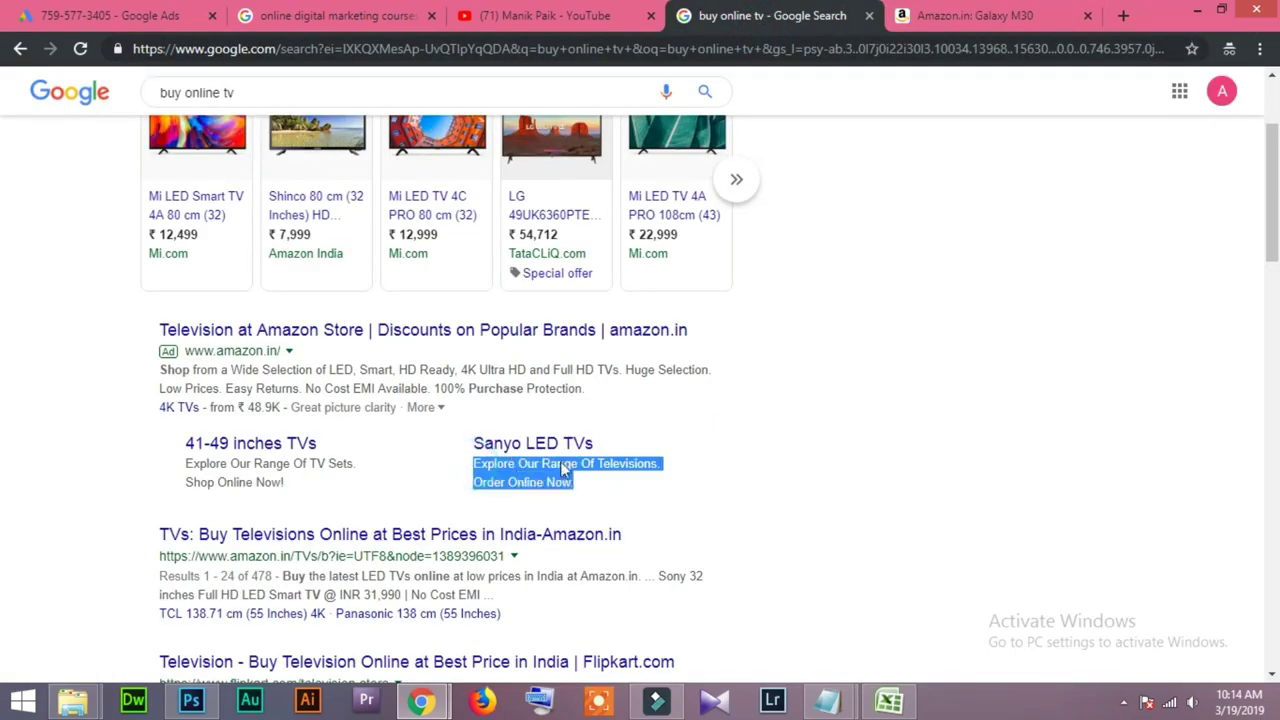
click(110, 15)
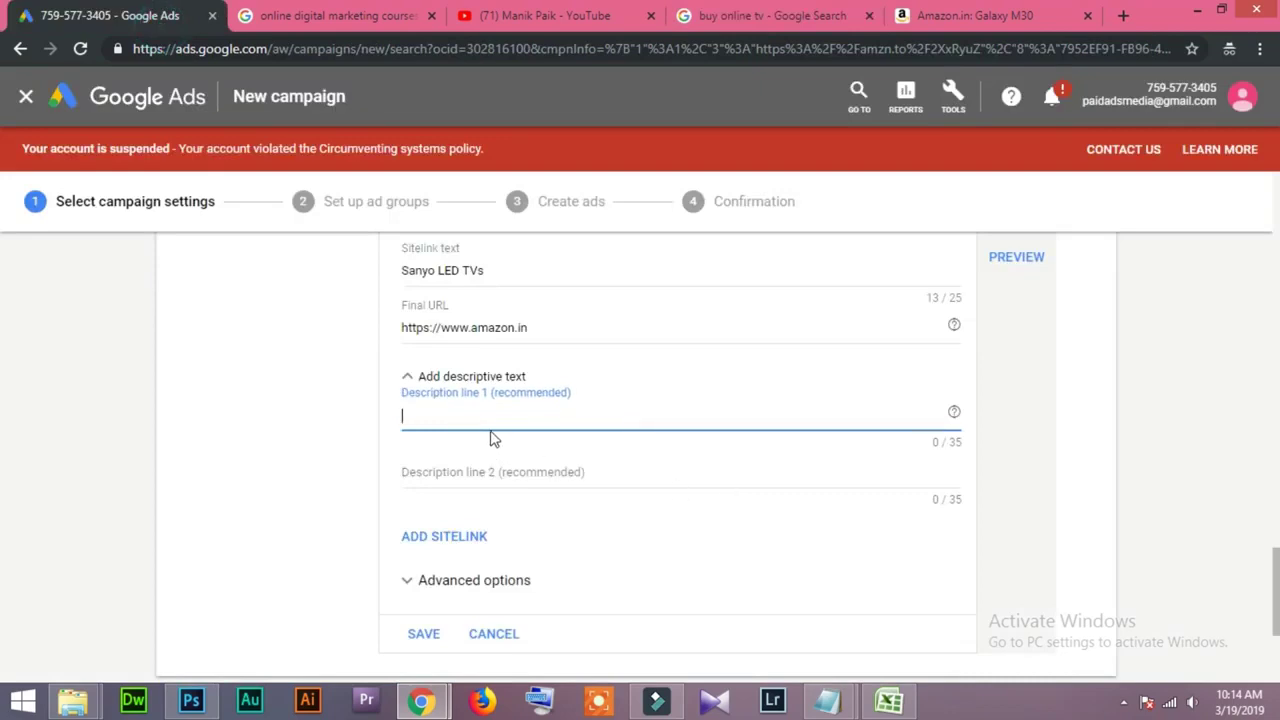
key(ctrl+v)
Move "Order Online Now." from description line 1 to description line 2 of Sitelink 2
drag(587, 414, 785, 417)
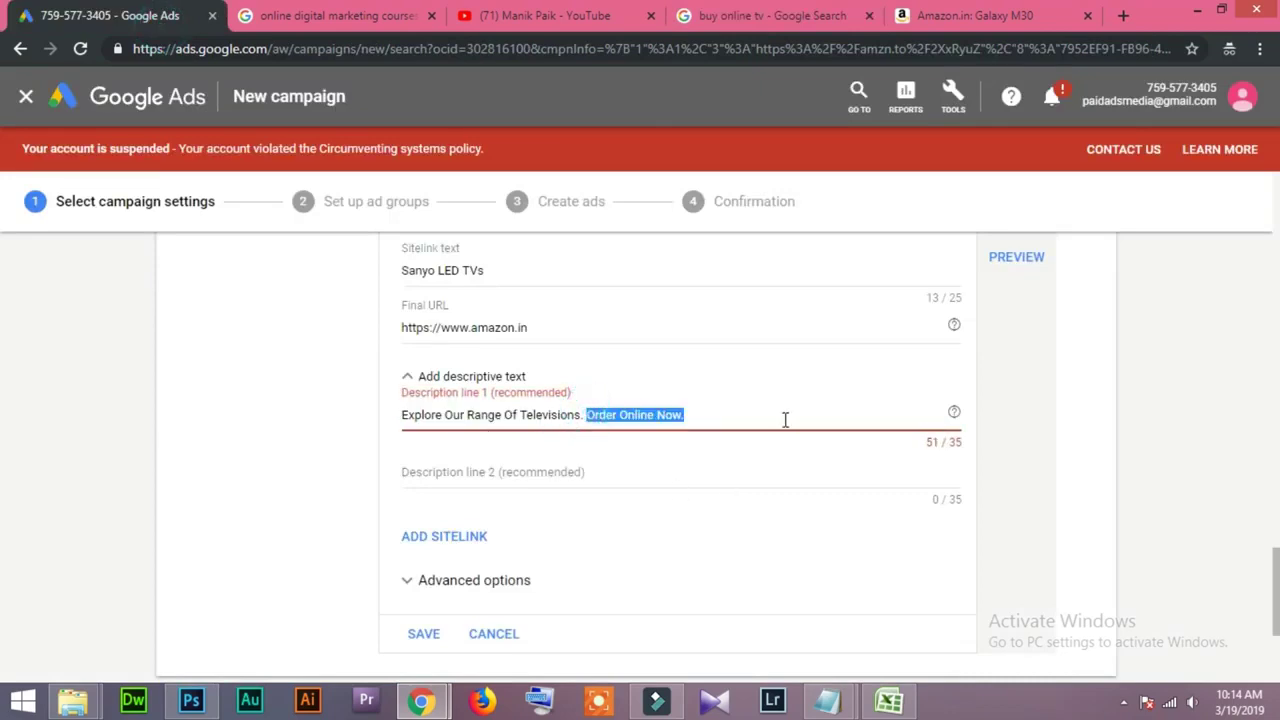
key(ctrl+x)
click(445, 474)
key(ctrl+v)
click(277, 486)
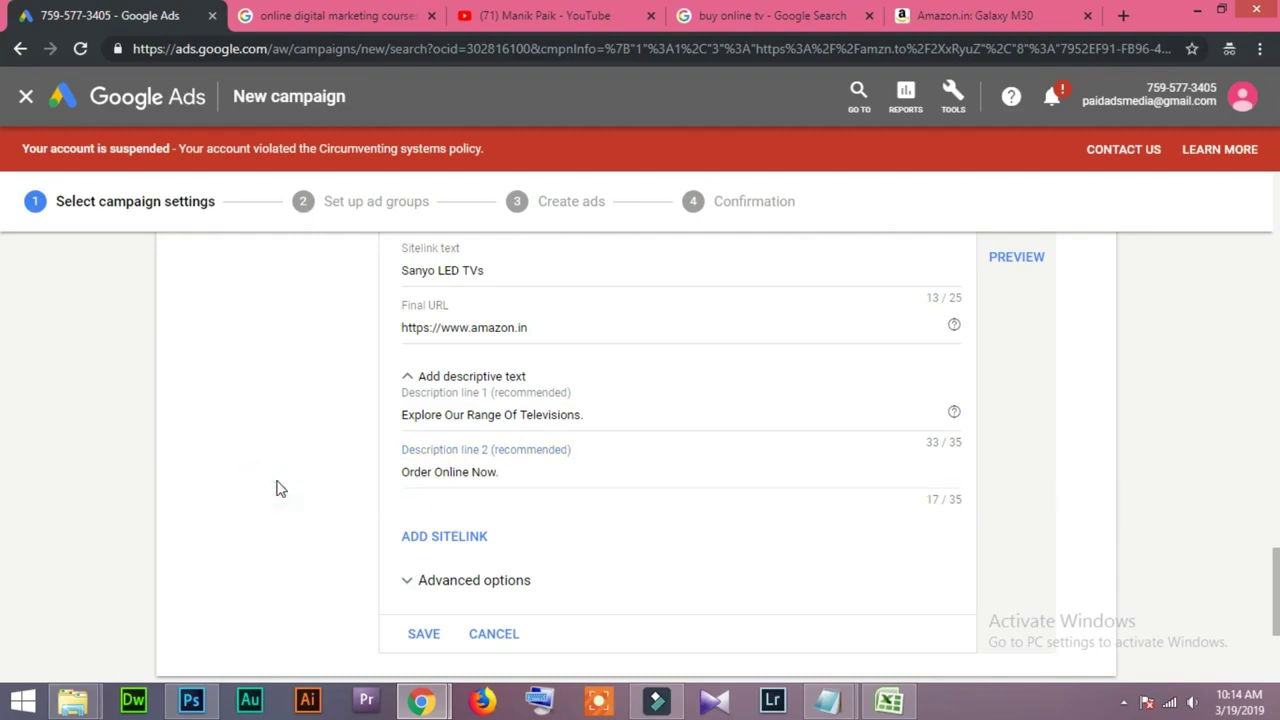
Look at the sitelink form's advanced options and compare the mobile ad preview with the Amazon ad in the search results
click(406, 588)
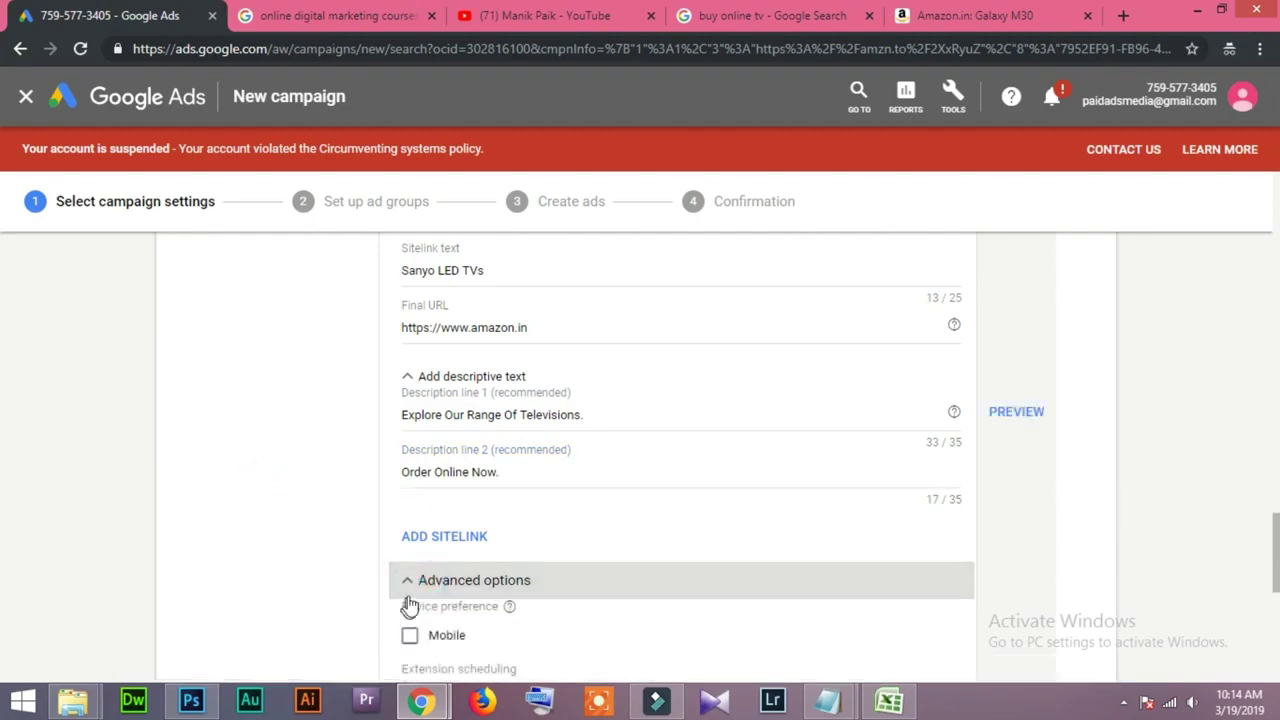
click(406, 588)
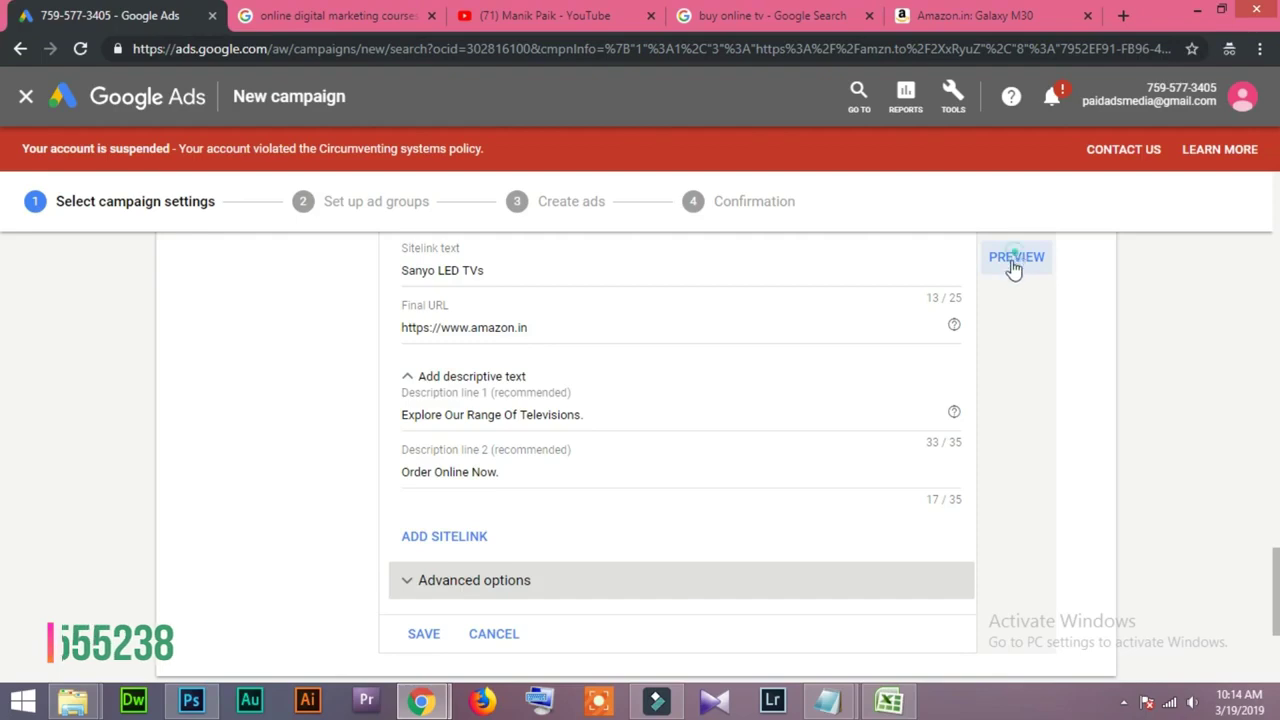
click(1016, 258)
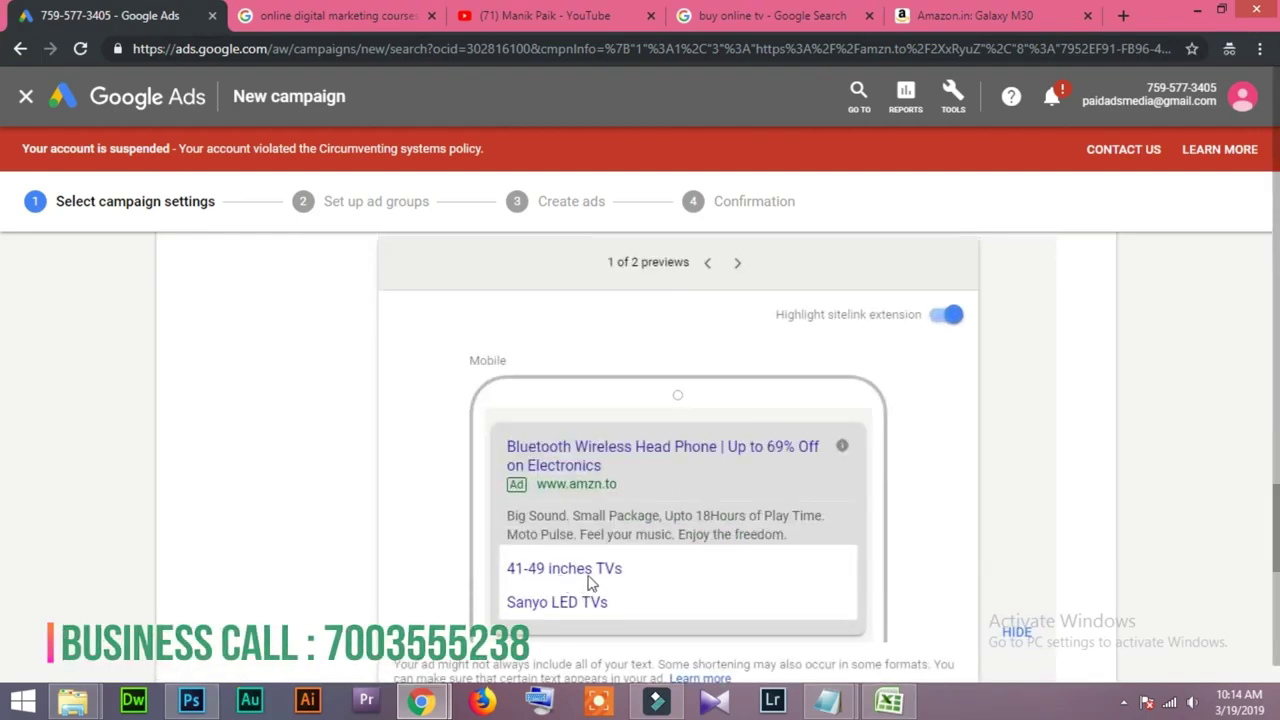
click(760, 15)
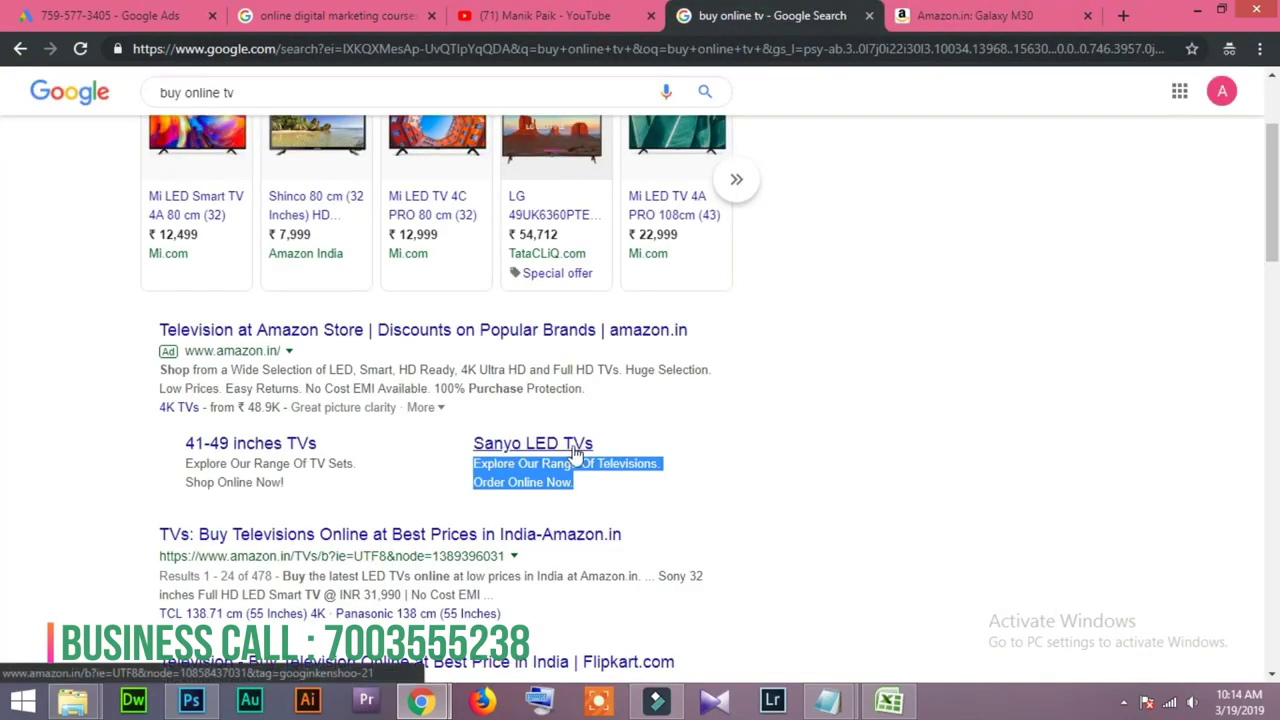
click(188, 12)
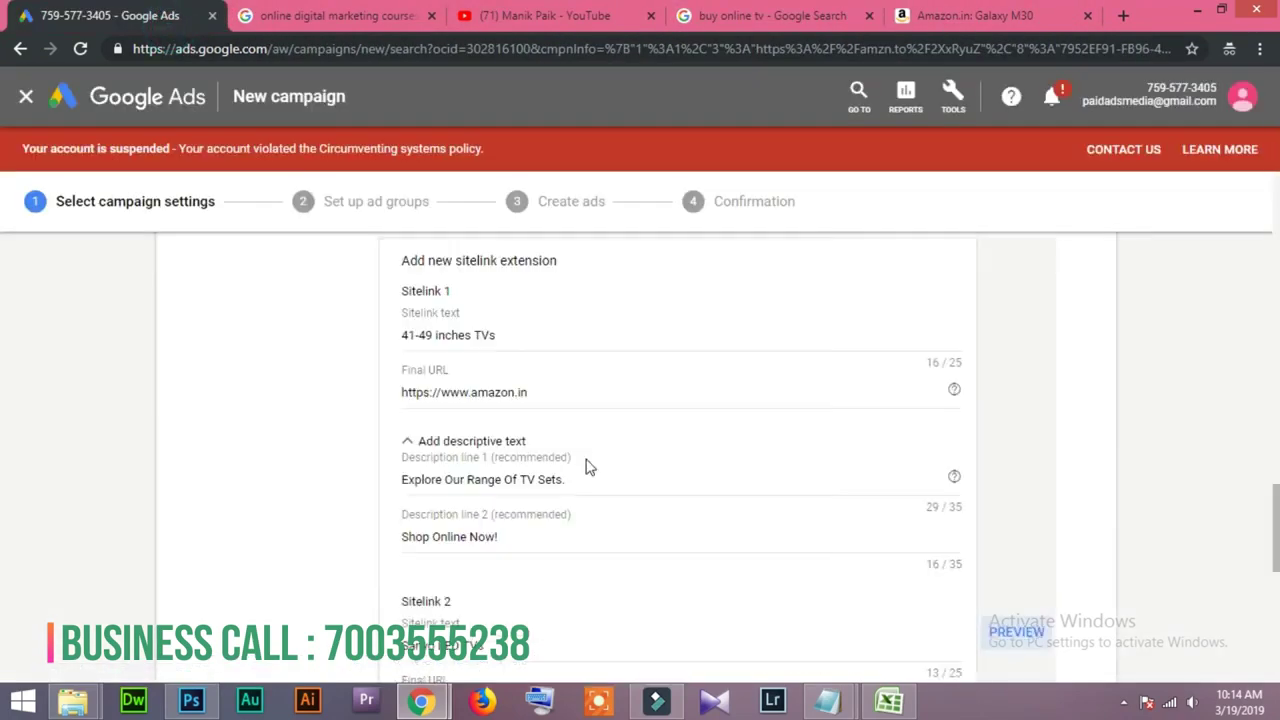
Open the desktop ad preview and compare both sitelinks and their descriptions with the Amazon ad in the search results
click(1015, 632)
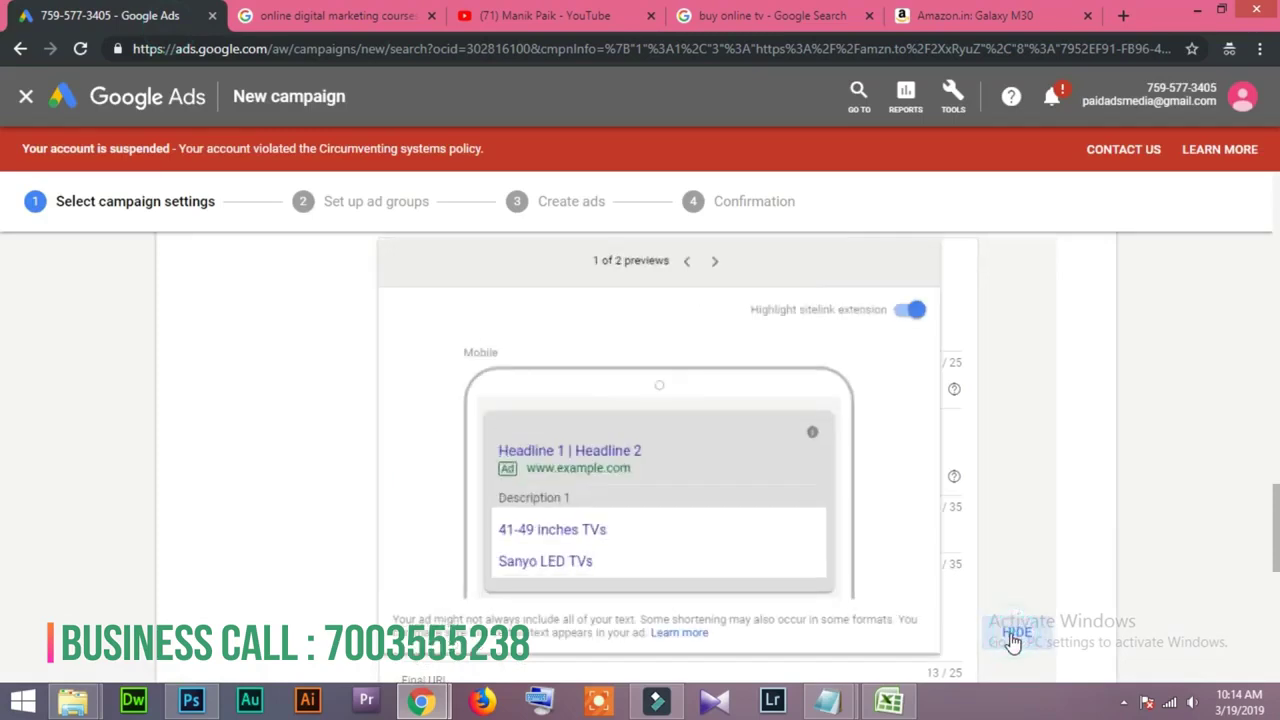
click(737, 262)
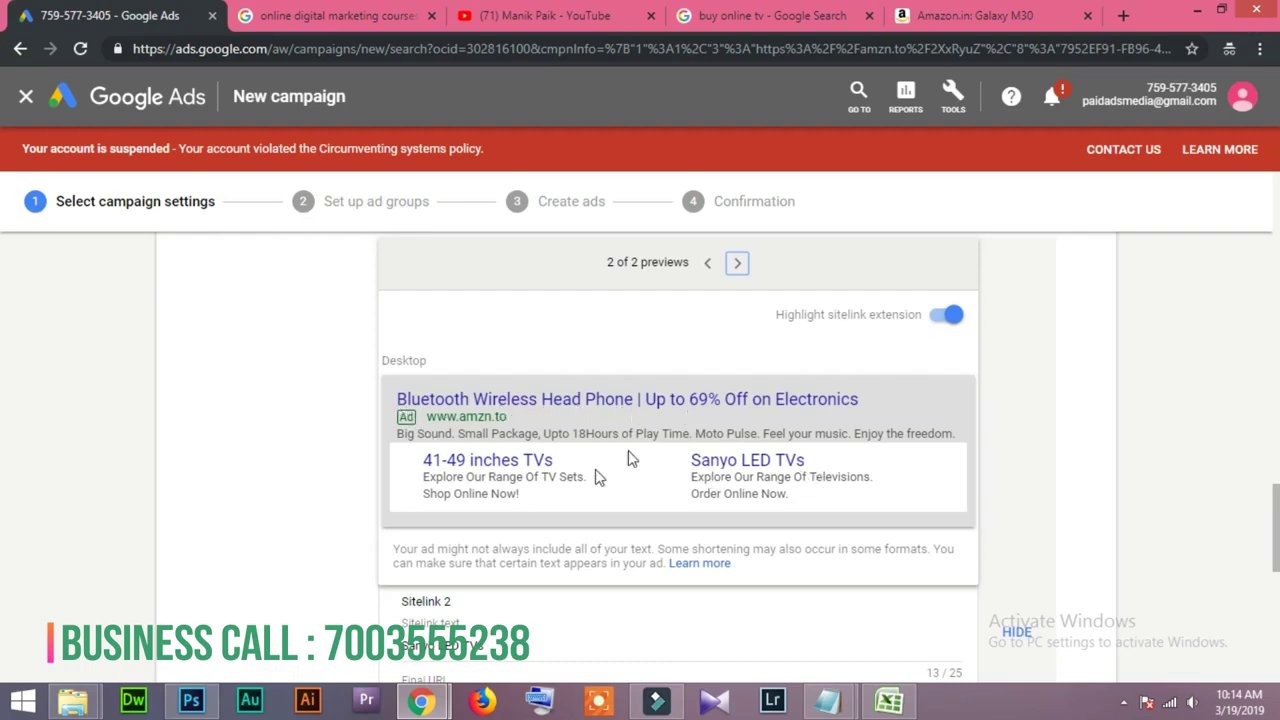
click(785, 10)
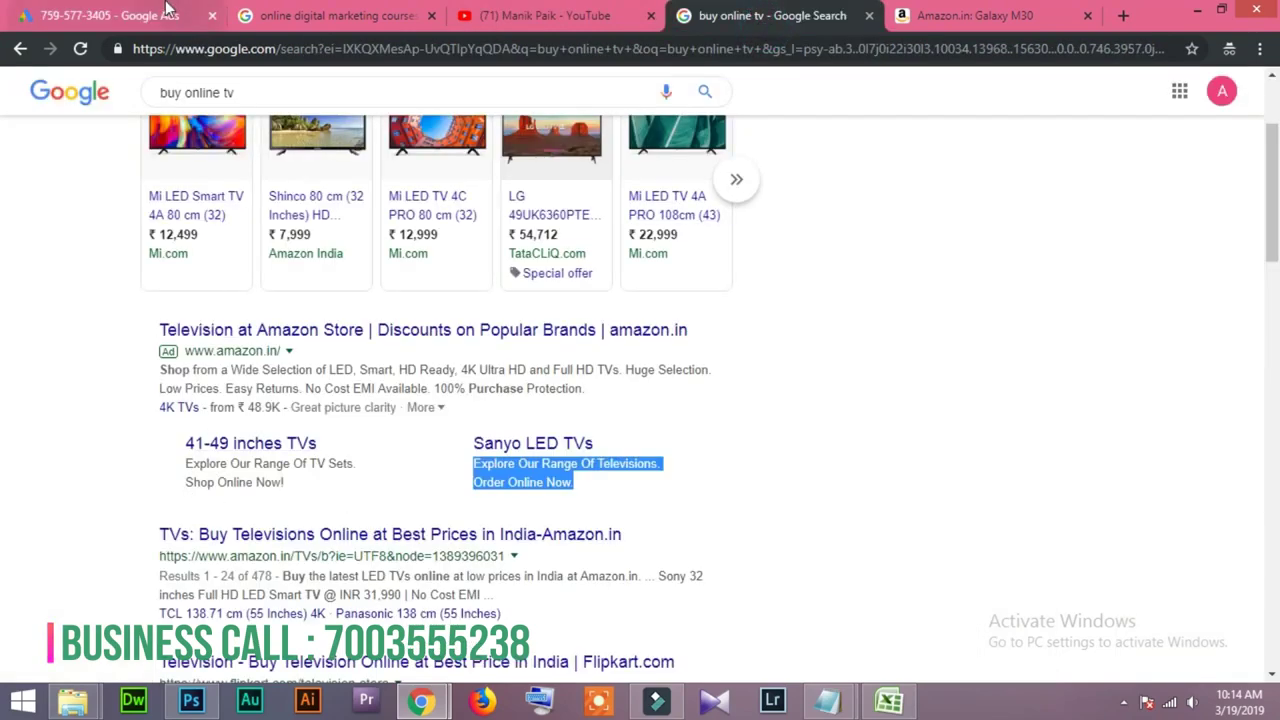
click(166, 8)
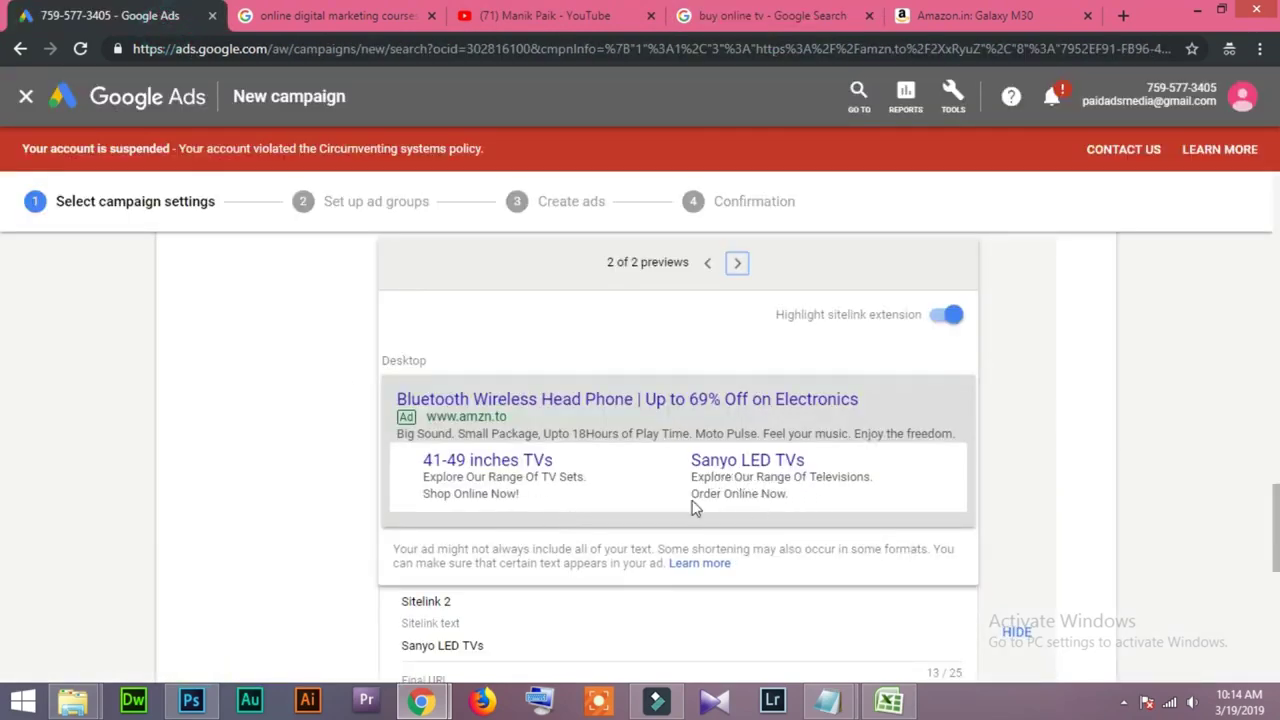
scroll(290, 500, up, 2)
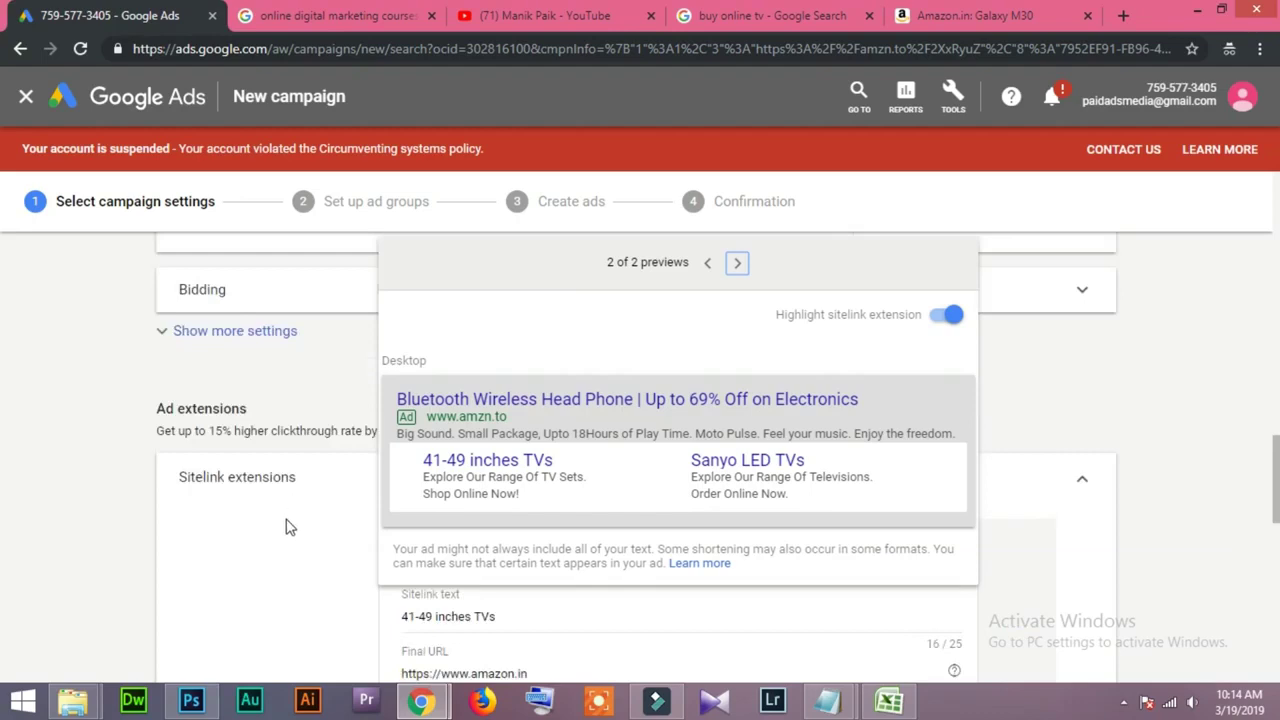